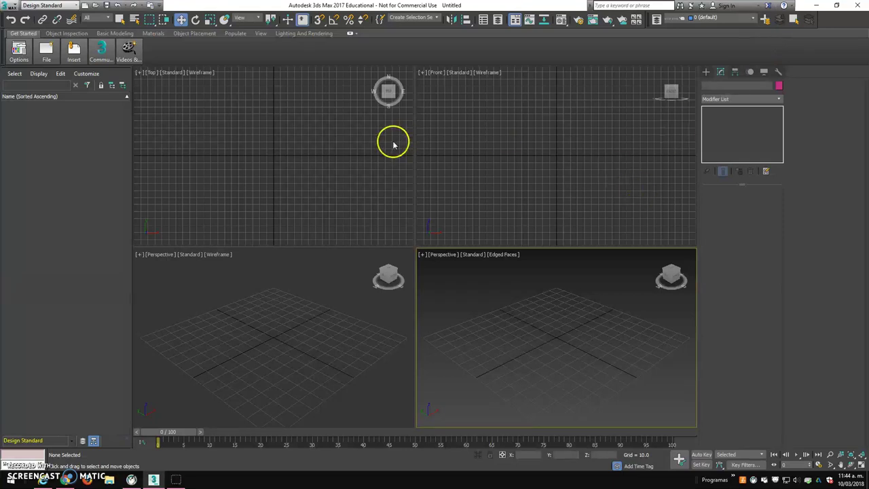
Close the Scene Explorer and draw Sphere001 (radius about 66.5, 32 segments) at the scene centre
mouse_move(123, 73)
left_mouse_down()
mouse_move(194, 124)
mouse_move(197, 156)
left_mouse_up()
left_click(248, 157)
left_click(705, 72)
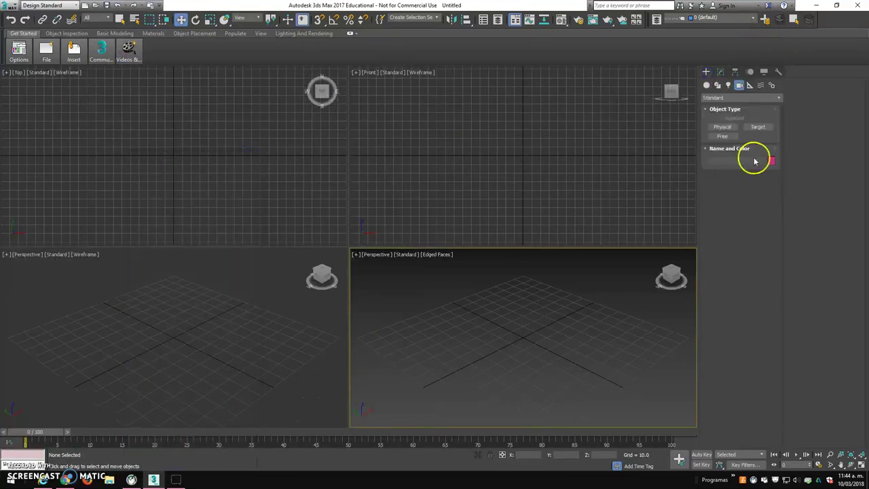
left_click(722, 136)
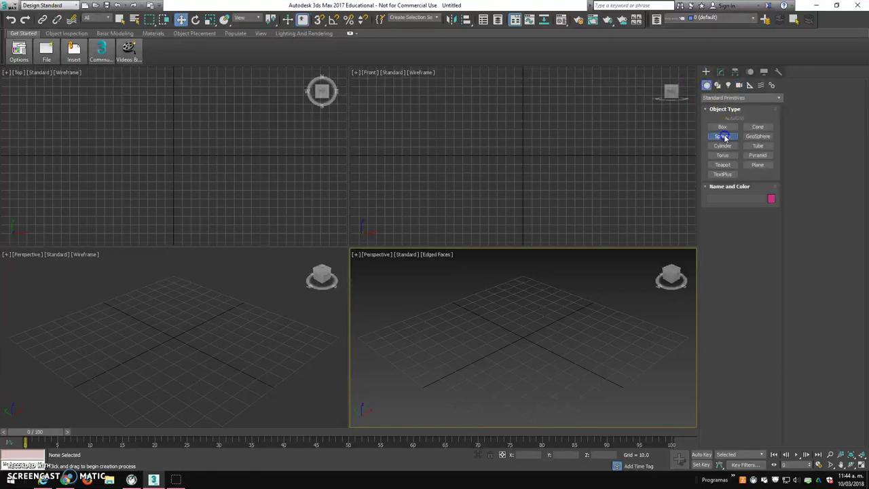
mouse_move(168, 141)
left_mouse_down()
mouse_move(227, 179)
mouse_move(215, 174)
left_mouse_up()
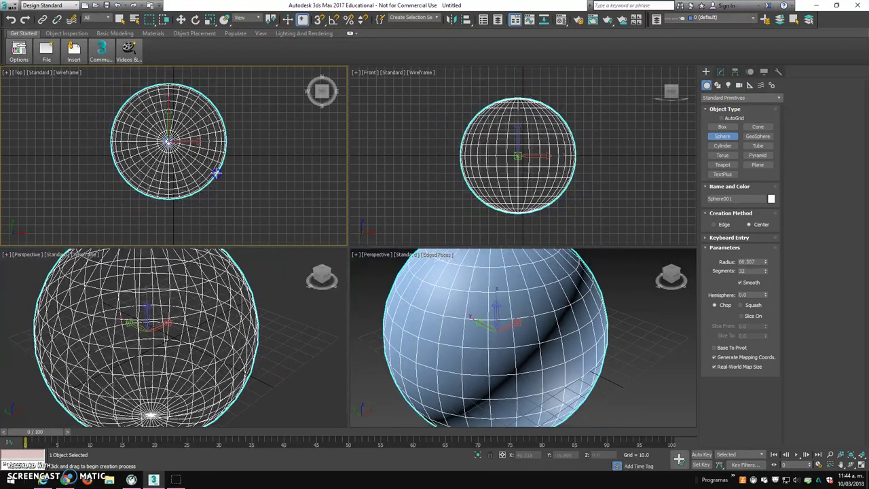
scroll(545, 324, "down", 5)
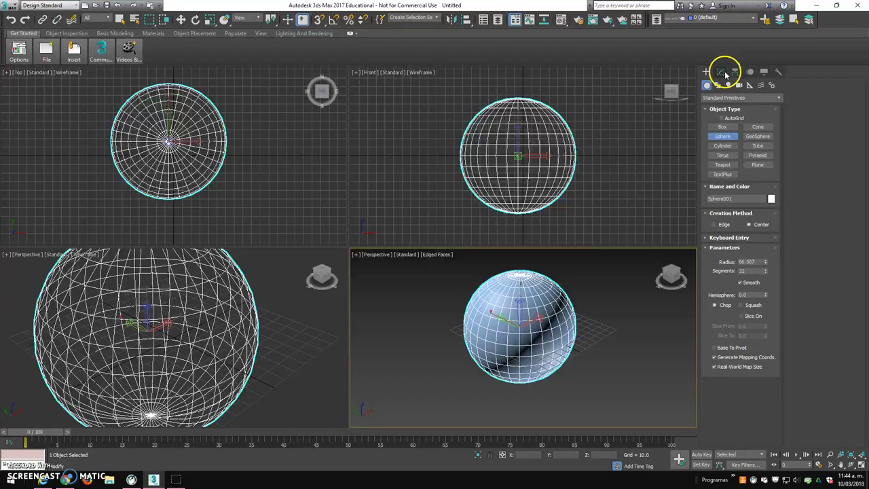
Toggle Affect Pivot Only for the sphere in the Hierarchy panel
left_click(724, 72)
left_click(734, 73)
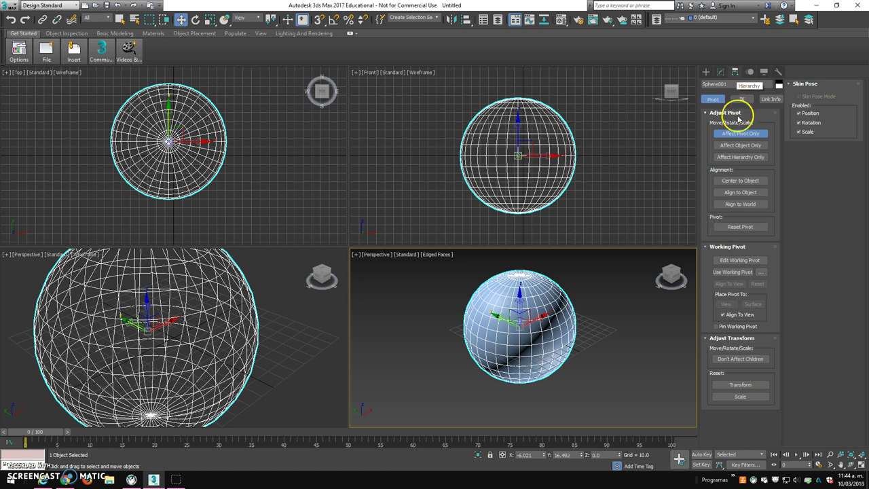
left_click(740, 133)
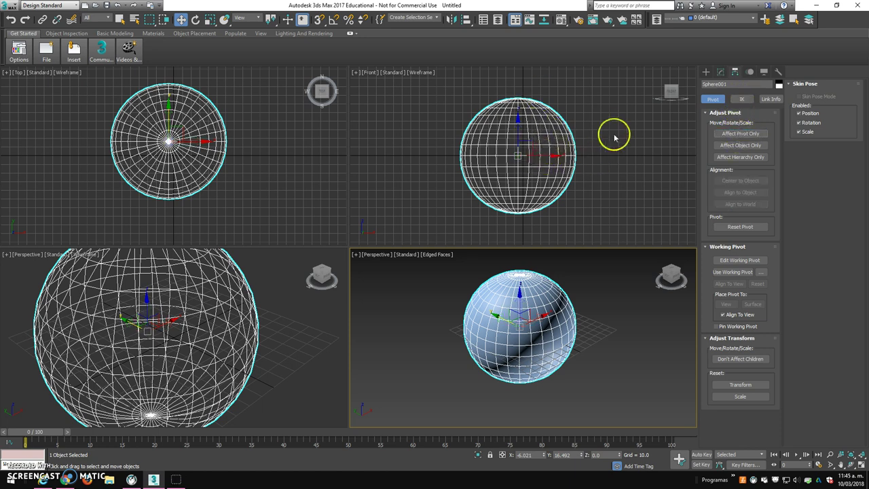
Zoom out the Perspective view and switch the Create category to Particle Systems
left_click(706, 71)
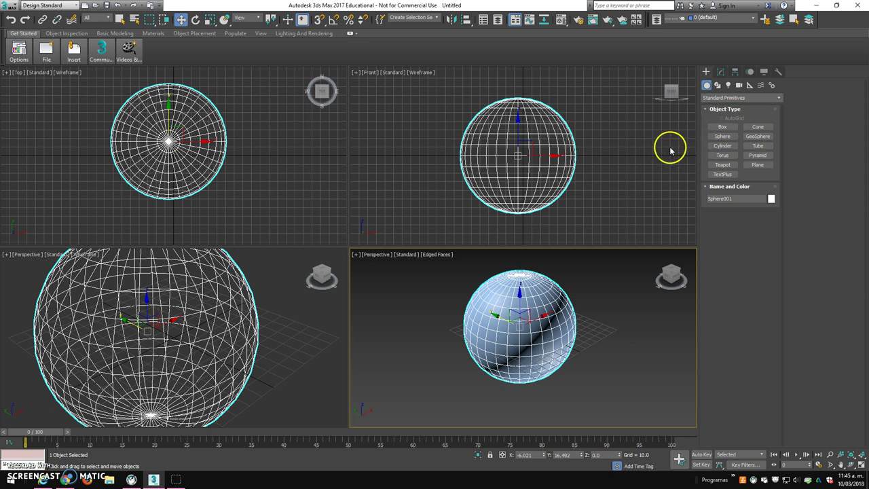
scroll(491, 339, "down", 2)
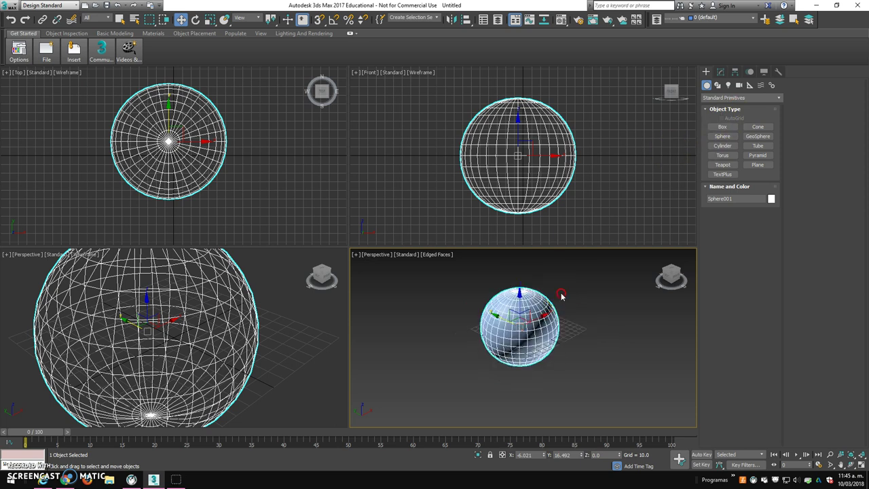
scroll(561, 296, "down", 2)
left_click(713, 99)
left_click_drag(712, 101, 719, 133)
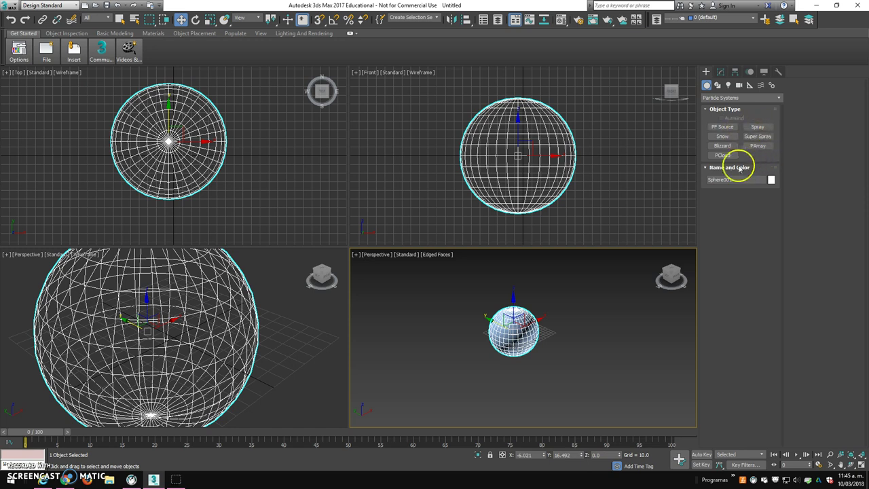
Create PArray001 in the Front viewport and pick Sphere001 as its emitter object
left_click(765, 145)
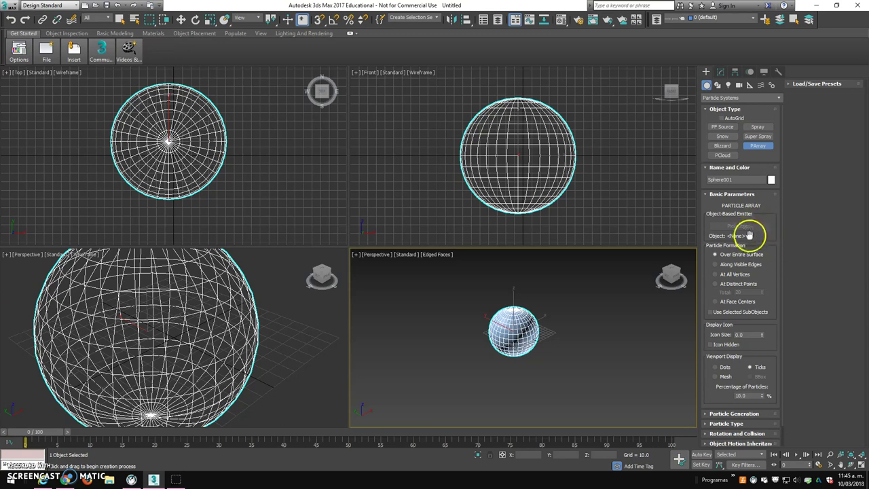
mouse_move(383, 115)
left_mouse_down()
mouse_move(409, 149)
mouse_move(392, 140)
left_mouse_up()
left_click(723, 225)
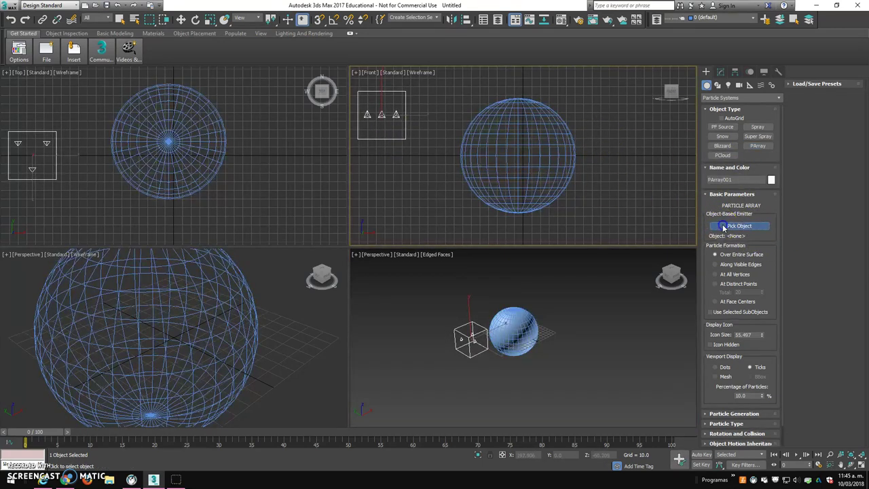
left_click(522, 315)
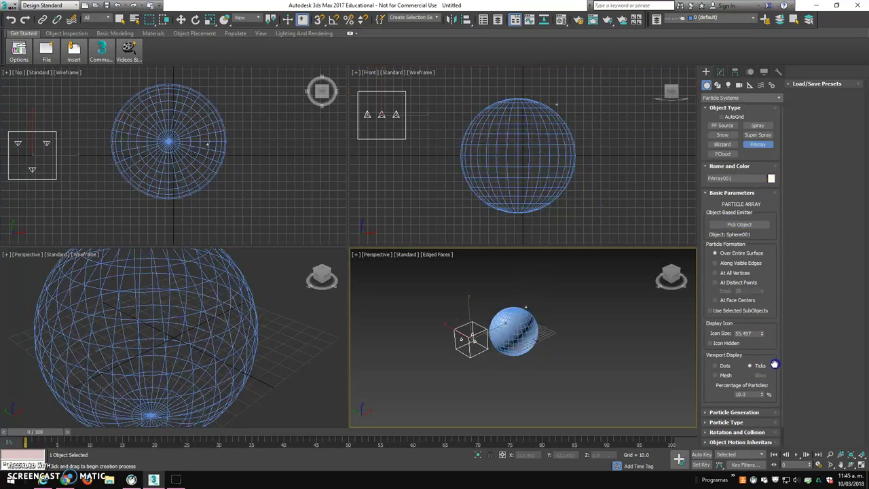
Collapse the other rollouts and expand Load/Save Presets to list Bubbles, Comet, Geyser and others
left_click_drag(771, 365, 775, 342)
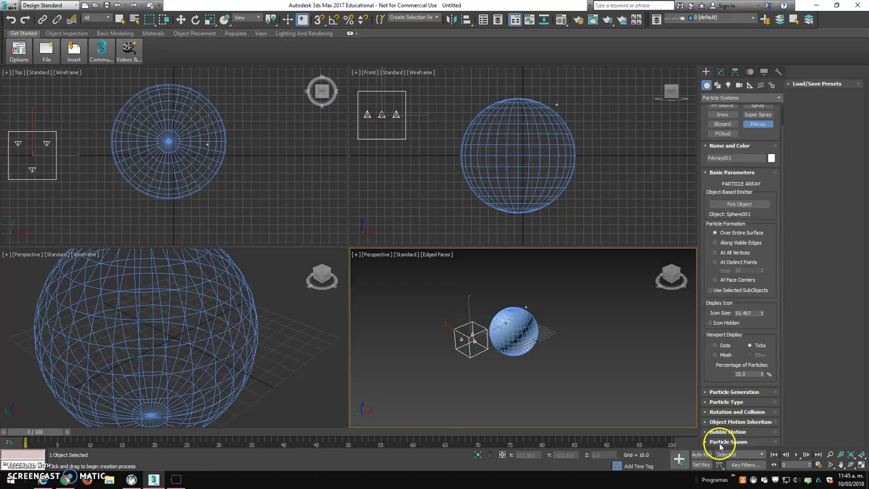
left_click(749, 392)
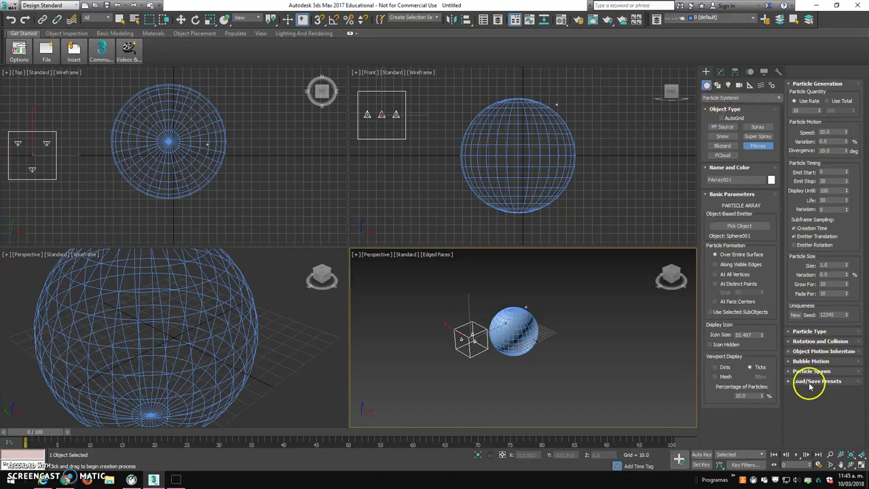
left_click(722, 98)
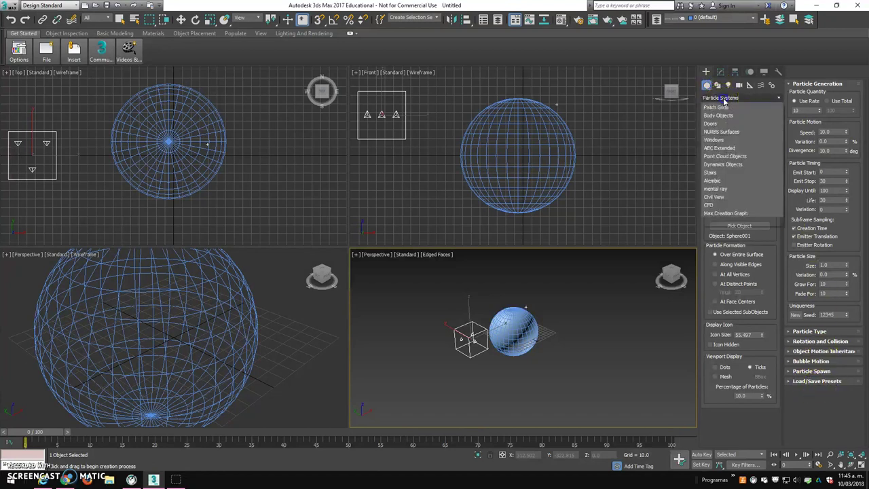
left_click(711, 132)
left_click(710, 111)
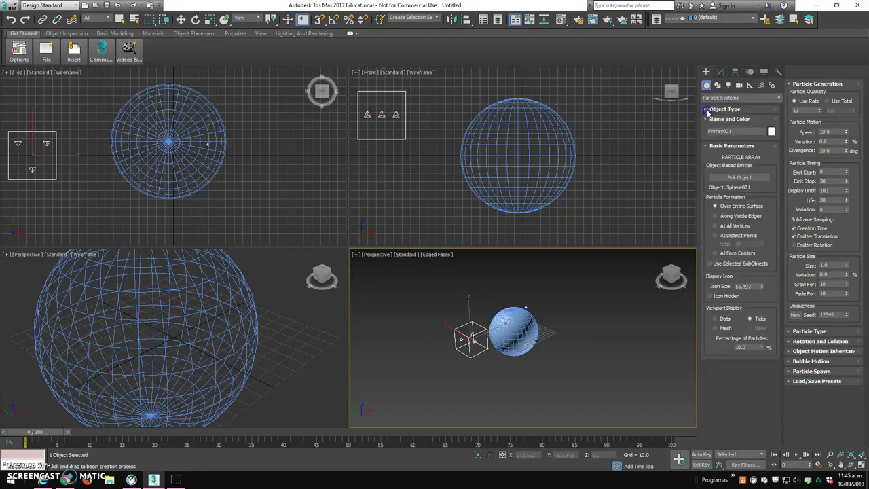
left_click(790, 82)
left_click(733, 425)
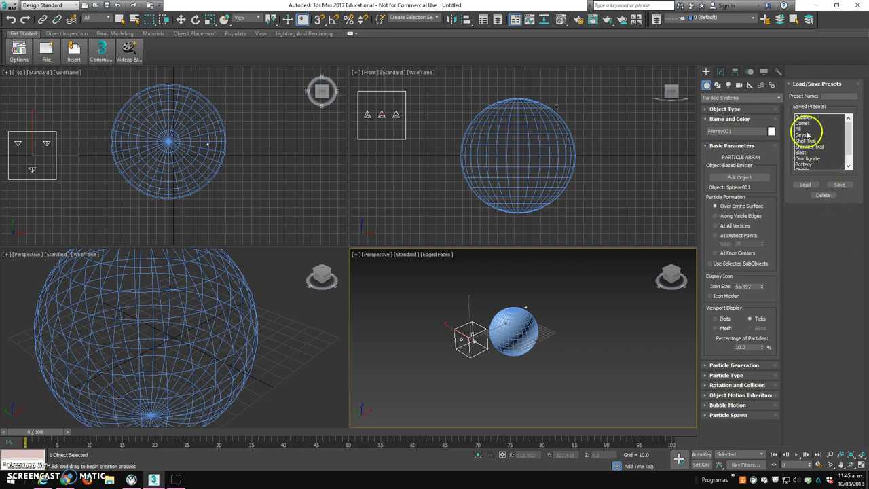
Load the Pottery preset and scrub to frame 21 to watch the shards spread
left_click_drag(851, 145, 850, 155)
double_click(809, 153)
mouse_move(38, 432)
left_mouse_down()
mouse_move(197, 431)
mouse_move(112, 432)
mouse_move(161, 430)
left_mouse_up()
left_click_drag(431, 321, 475, 339)
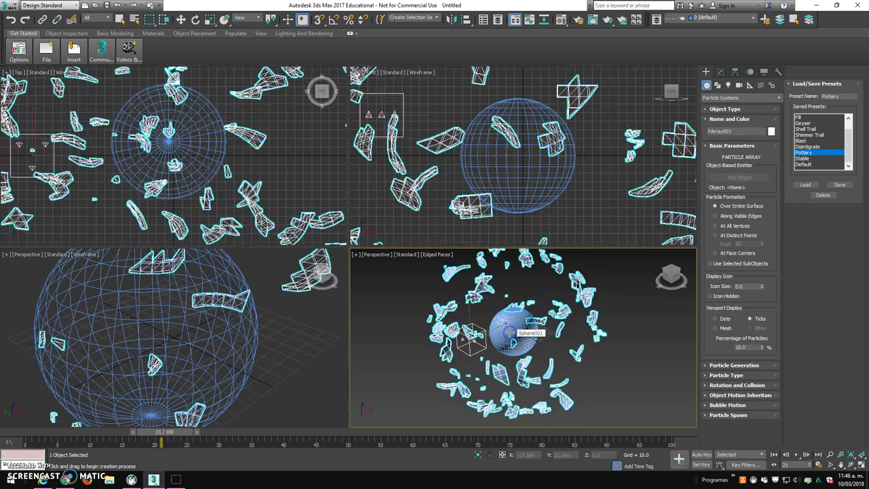
Exit PArray creation, select the sphere with the Move tool, and preview the burst near frame 25
right_click(522, 332)
right_click(534, 339)
left_click(534, 340)
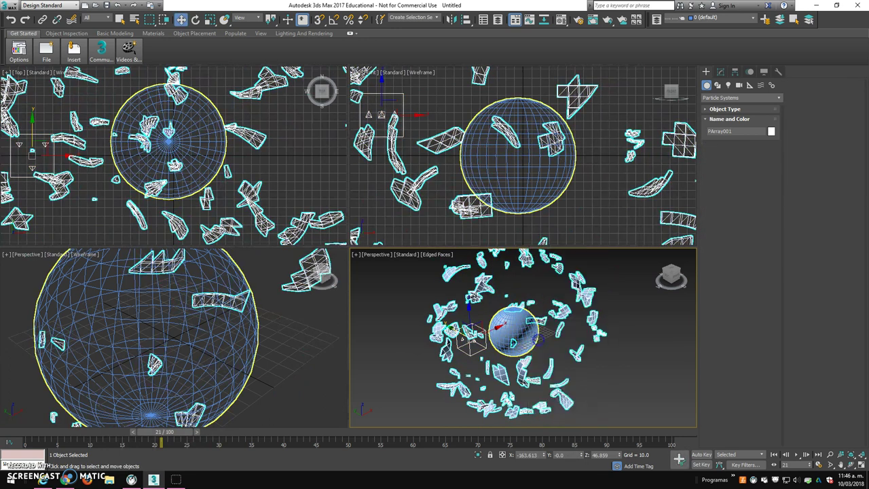
left_click(526, 330)
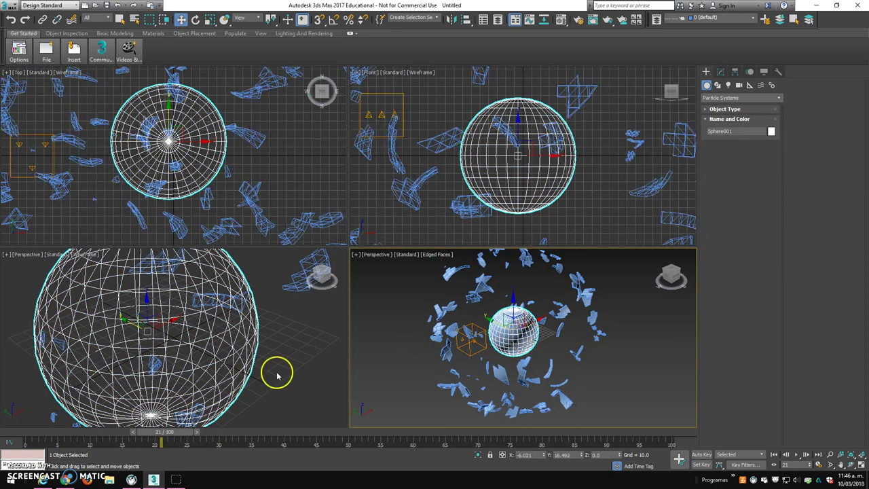
mouse_move(161, 431)
left_mouse_down()
mouse_move(187, 431)
mouse_move(98, 434)
left_mouse_up()
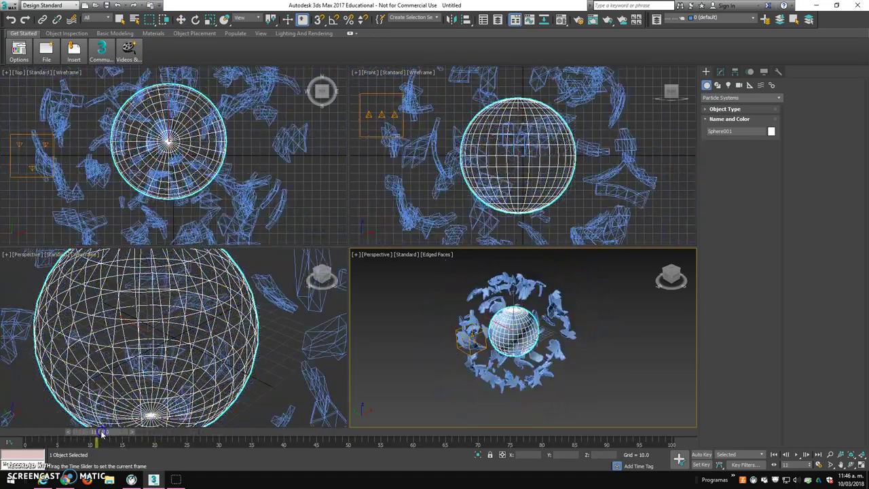
key("w")
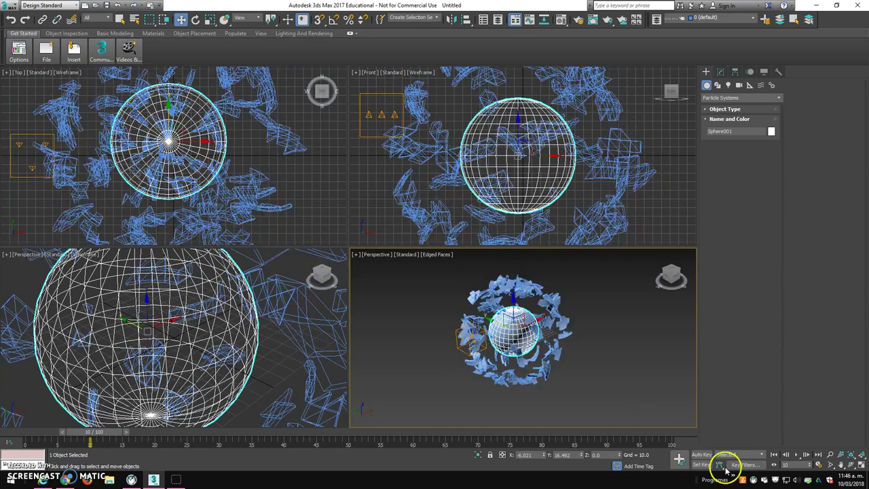
With Auto Key on, set Sphere001's rendering control to By Object with Visibility 0.0
left_click(703, 456)
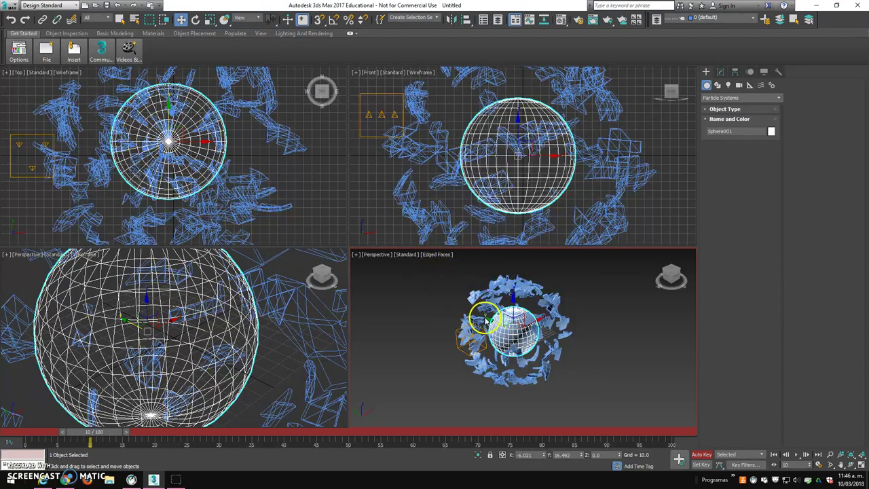
right_click(514, 323)
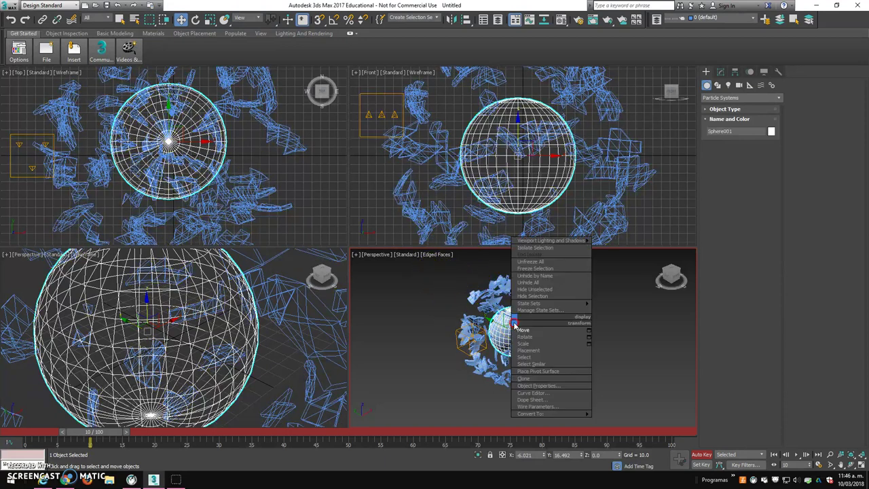
left_click(528, 386)
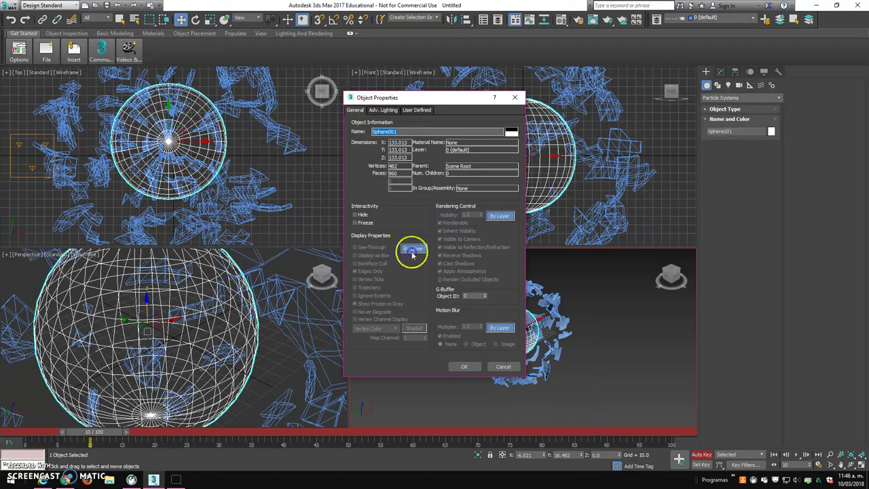
left_click(501, 215)
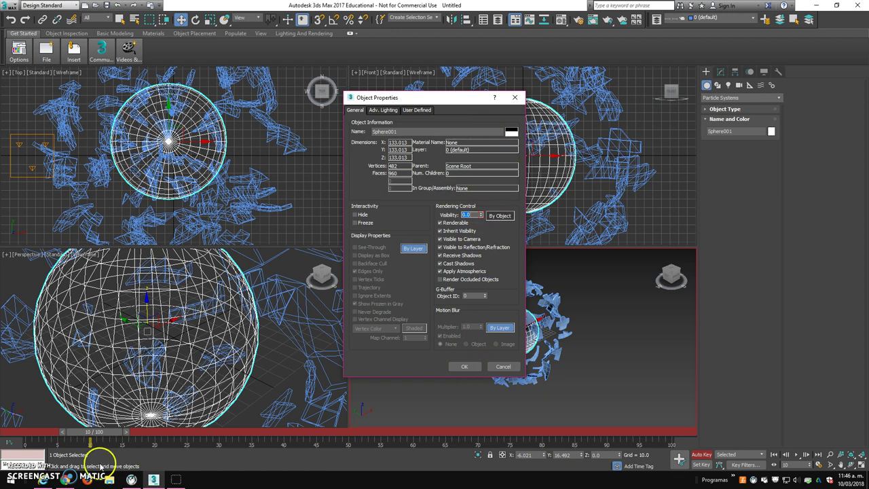
left_click(465, 367)
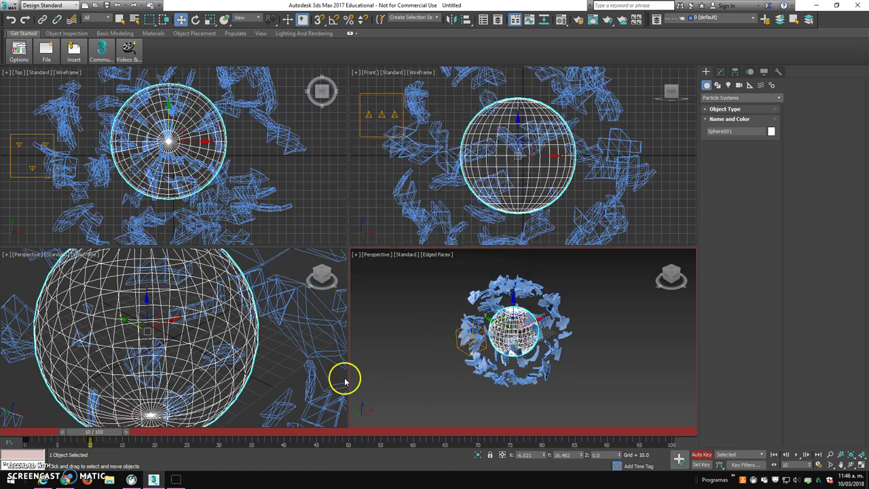
Scrub the burst across frames 0, 9 and 29 and turn off Edged Faces with F4
mouse_move(71, 441)
left_mouse_down()
mouse_move(31, 425)
mouse_move(52, 428)
left_mouse_up()
key("w")
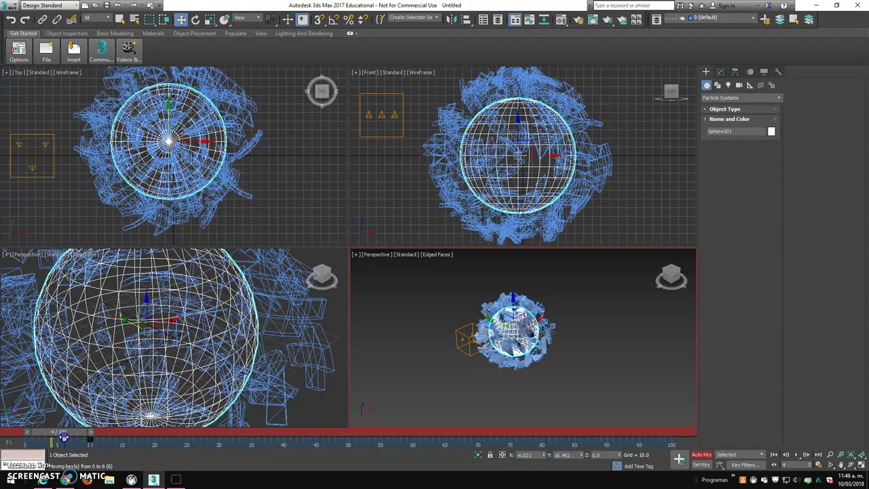
mouse_move(76, 435)
left_mouse_down()
mouse_move(126, 421)
mouse_move(265, 426)
left_mouse_up()
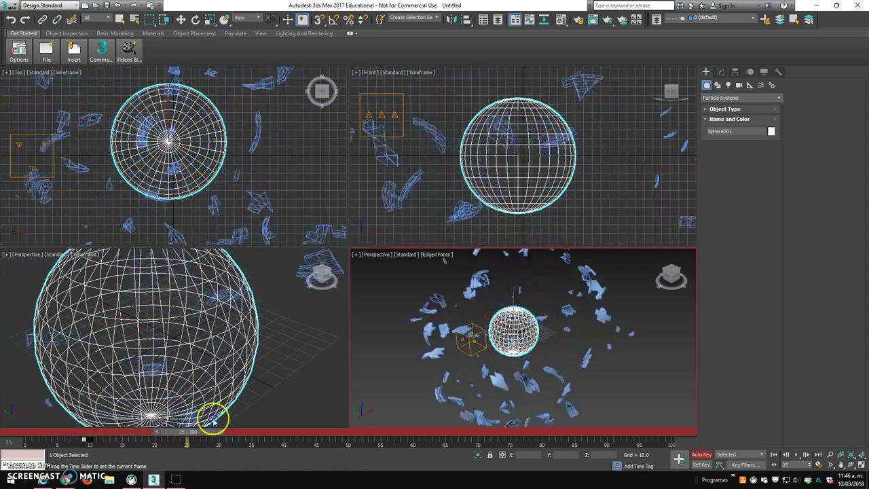
left_click(623, 407)
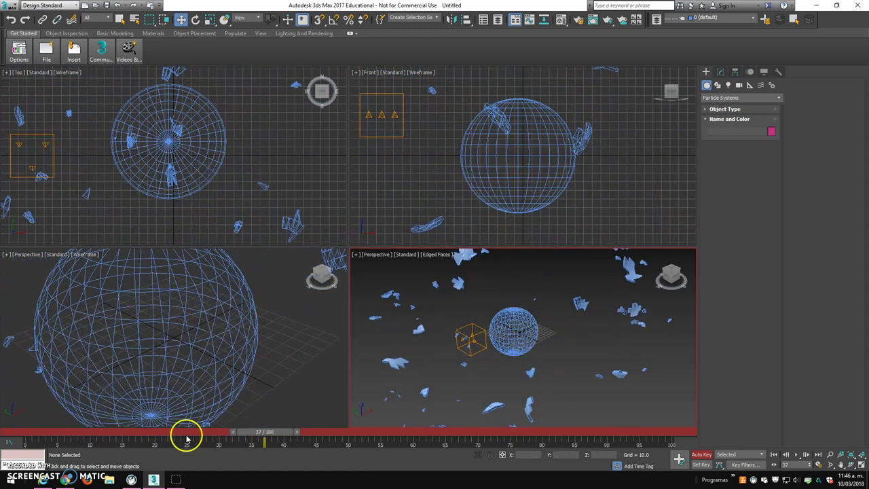
left_click_drag(187, 439, 215, 421)
key("F4")
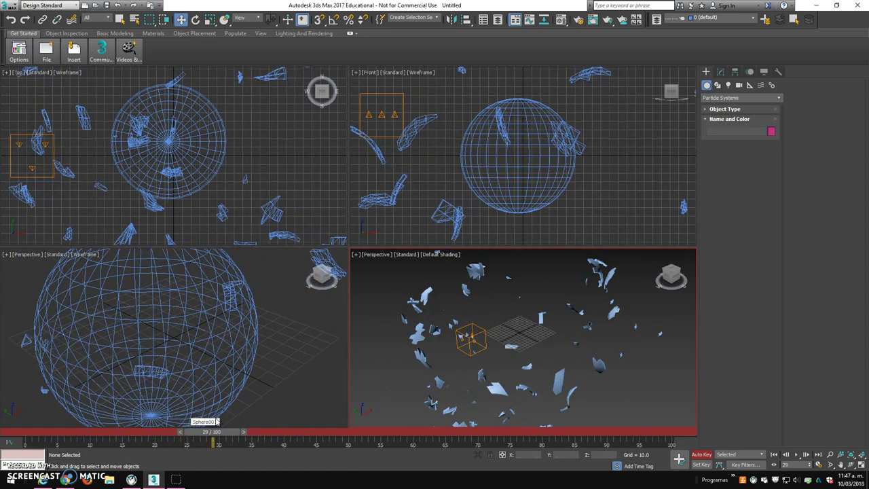
mouse_move(216, 435)
left_mouse_down()
mouse_move(29, 421)
mouse_move(120, 420)
mouse_move(38, 422)
mouse_move(93, 414)
mouse_move(53, 424)
mouse_move(93, 421)
left_mouse_up()
Select PArray001 at frame 10 and turn Auto Key off
key("w")
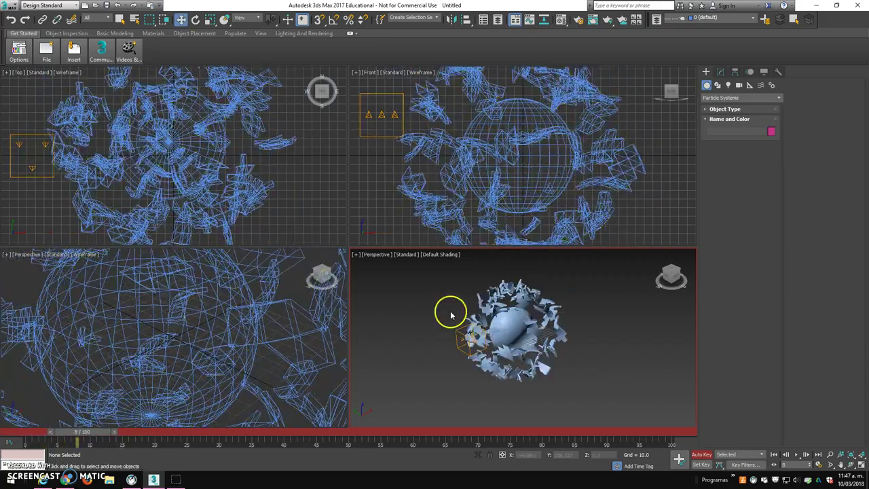
left_click(528, 301)
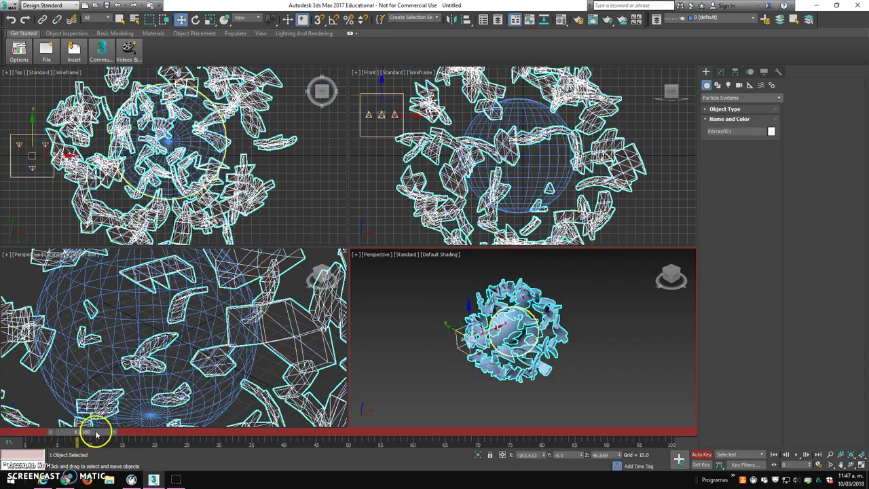
left_click_drag(93, 431, 113, 432)
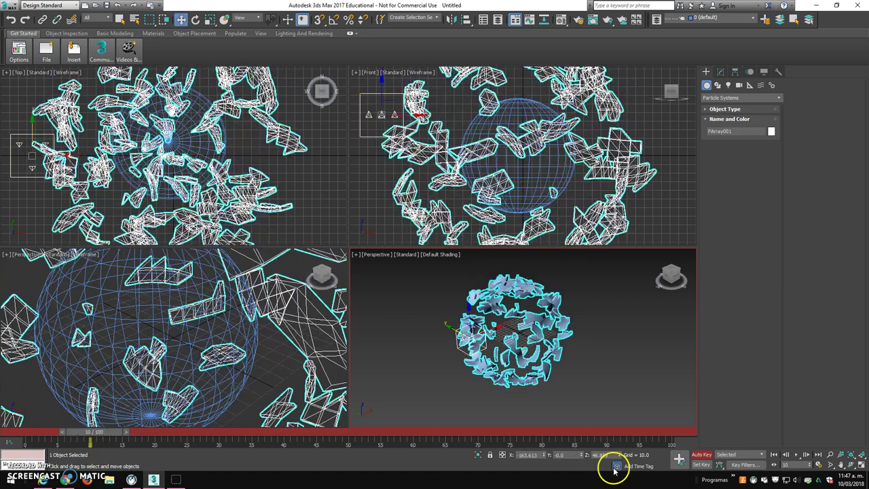
left_click(702, 455)
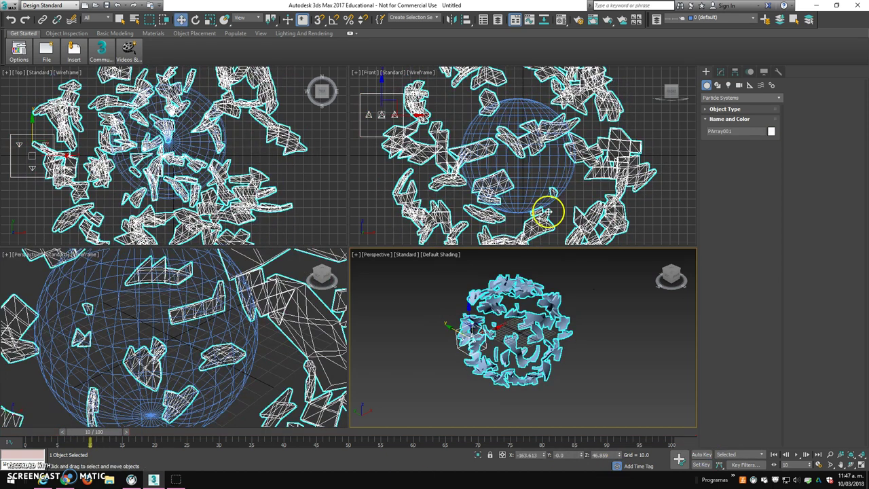
Set PArray001's Emit Start to 10 in Particle Generation and scrub to check the shards
left_click(720, 71)
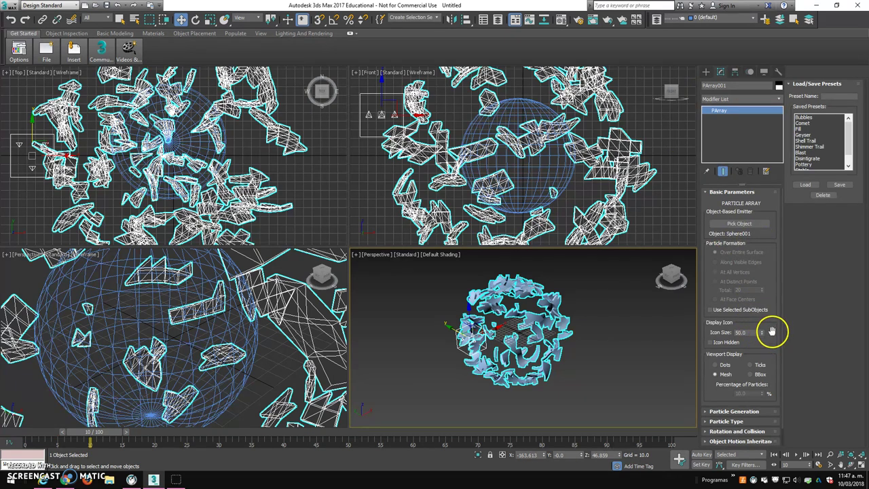
scroll(772, 330, "down", 1)
left_click(706, 394)
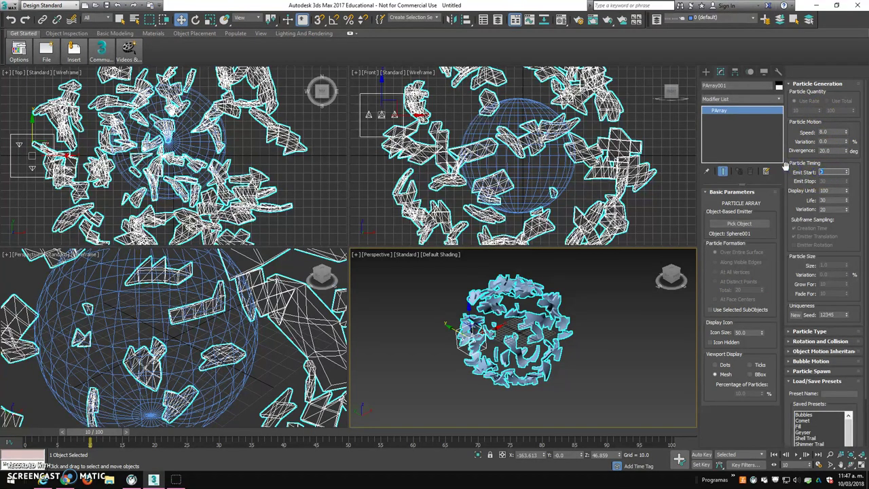
type("10")
key("Return")
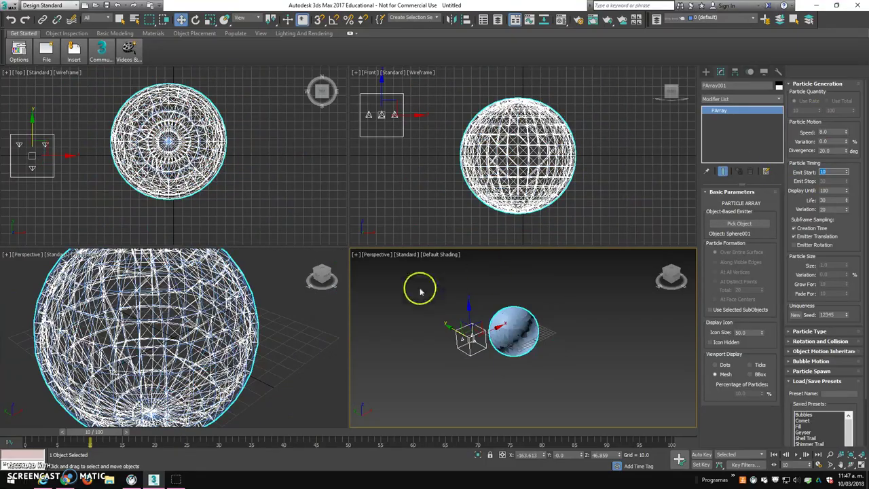
mouse_move(100, 433)
left_mouse_down()
mouse_move(83, 432)
mouse_move(173, 429)
mouse_move(175, 407)
mouse_move(140, 436)
mouse_move(81, 432)
mouse_move(140, 437)
left_mouse_up()
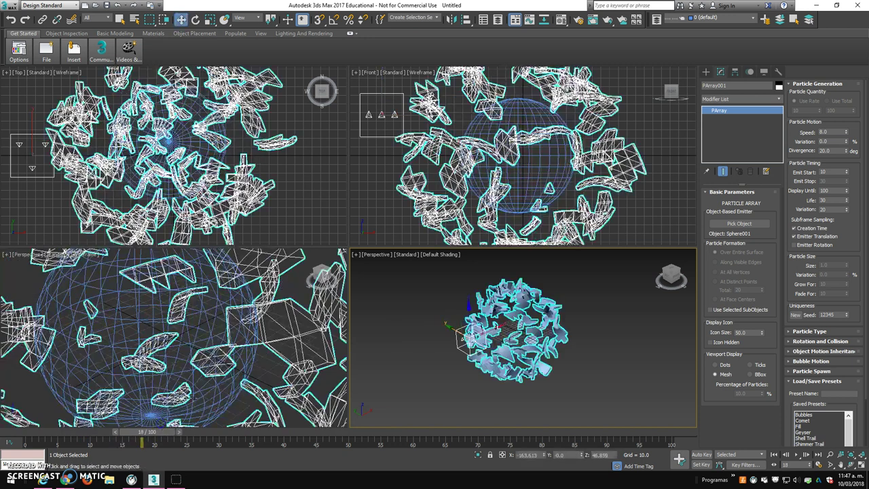
left_click(706, 71)
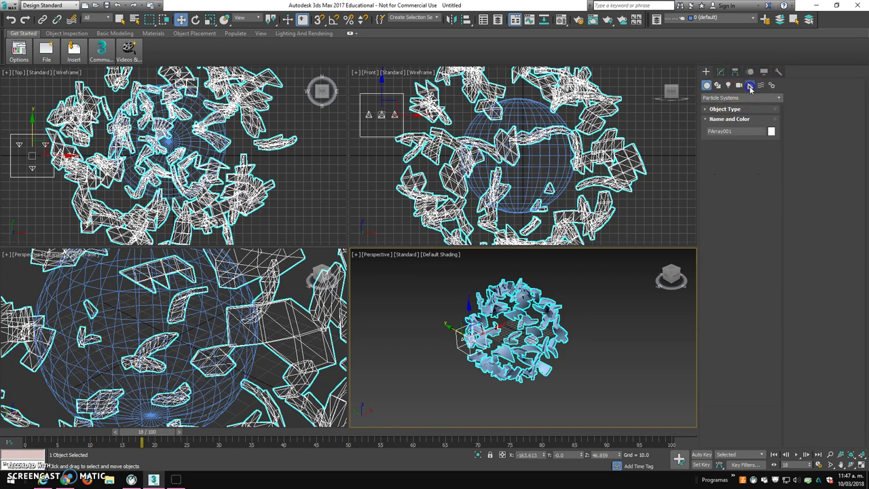
Draw SphereGizmo001 with radius about 206.227 around the particle cloud
left_click(749, 86)
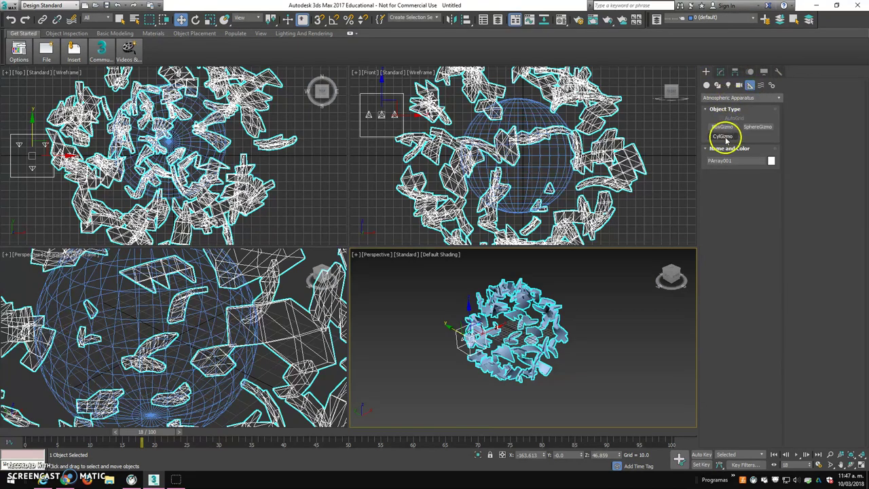
left_click(755, 127)
scroll(196, 143, "down", 5)
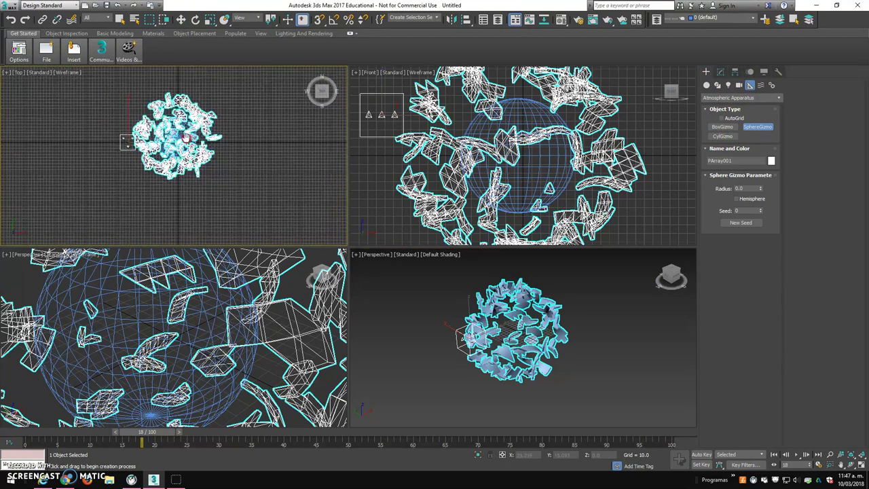
left_click_drag(178, 138, 216, 164)
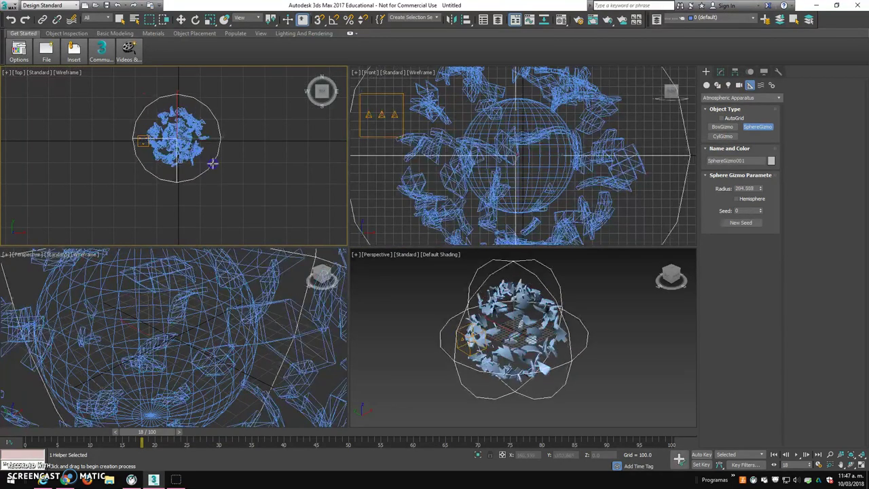
scroll(491, 173, "down", 5)
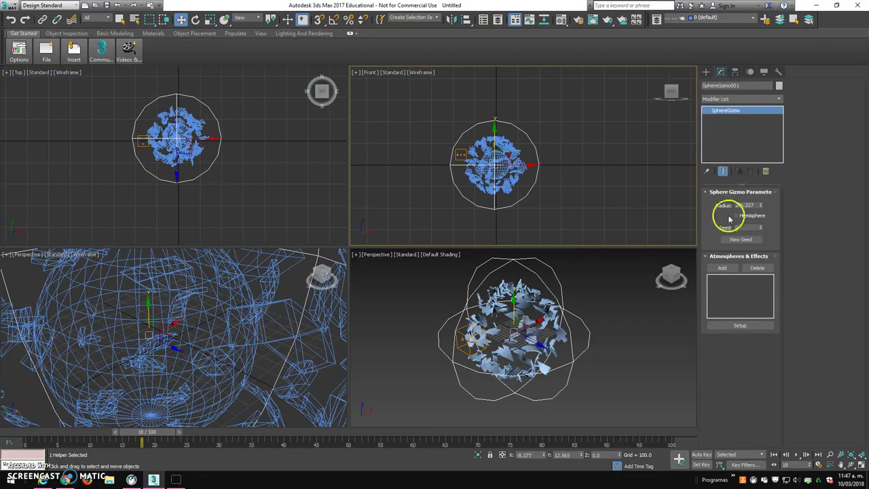
Add a Fire Effect to the sphere gizmo and select it in the atmospheres list
left_click(723, 268)
left_click(370, 199)
left_click(489, 270)
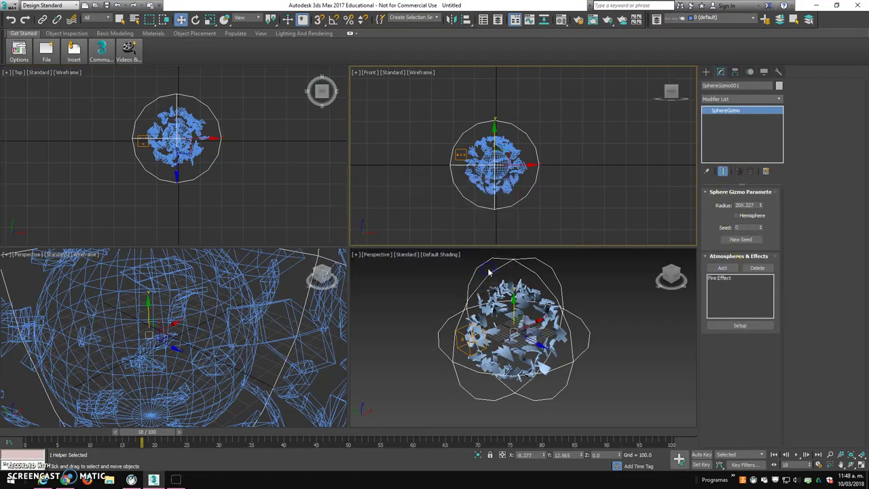
left_click(718, 279)
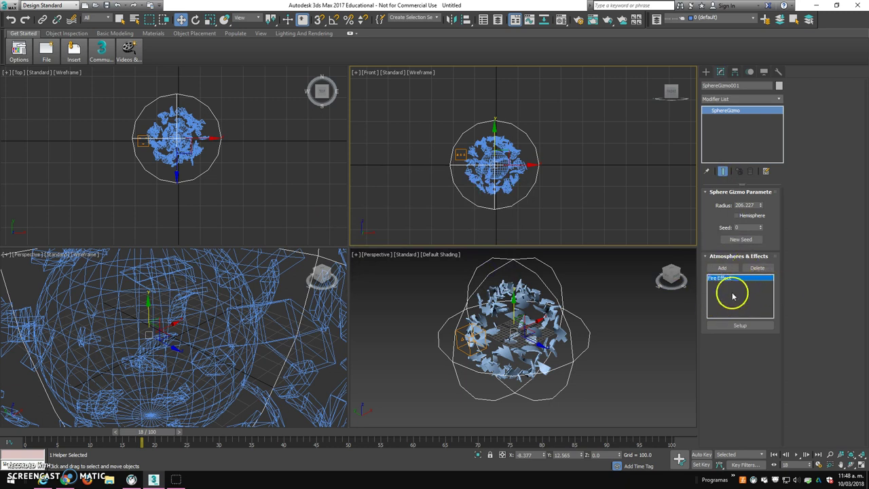
Open the Fire Effect setup in Environment and Effects and render previews of the fireball
left_click(740, 325)
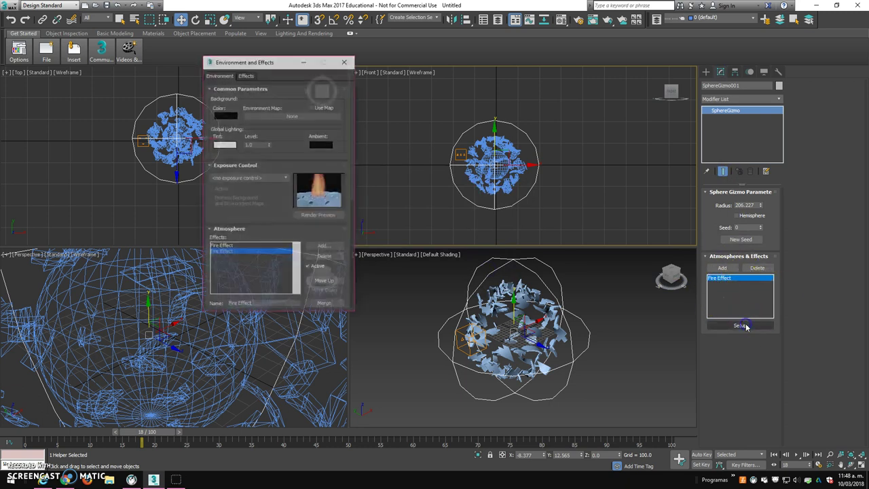
left_click(313, 212)
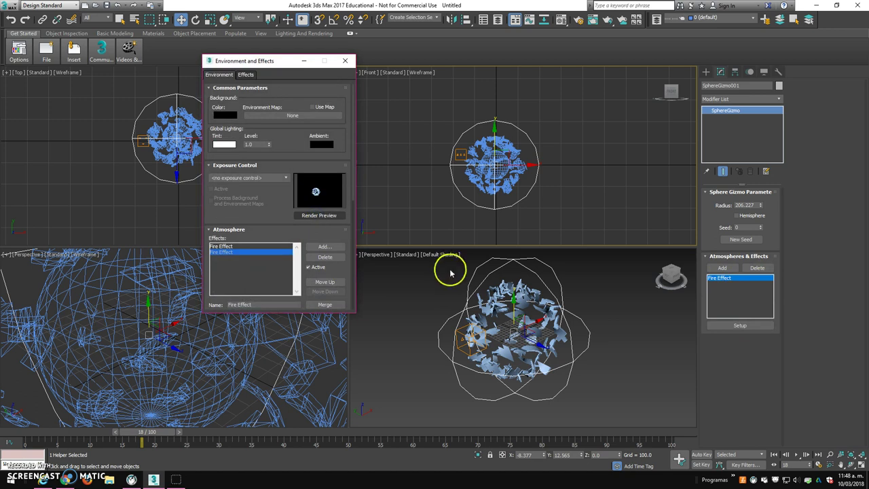
left_click(139, 138)
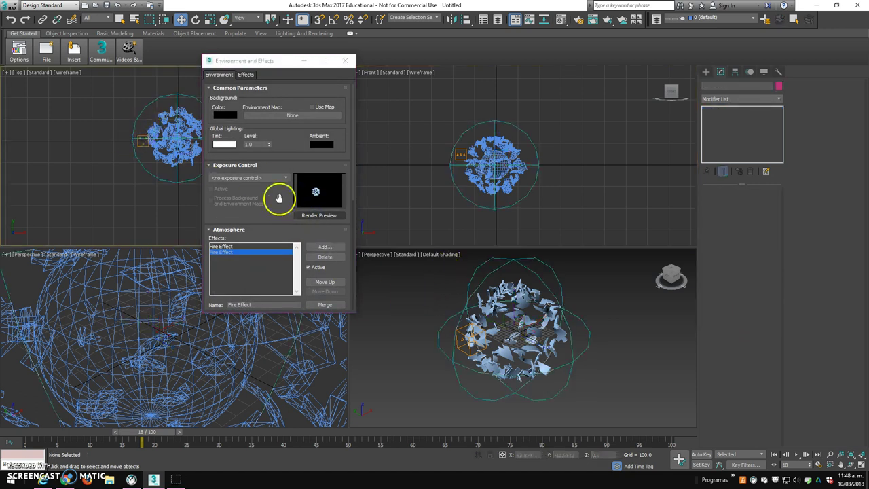
left_click(312, 215)
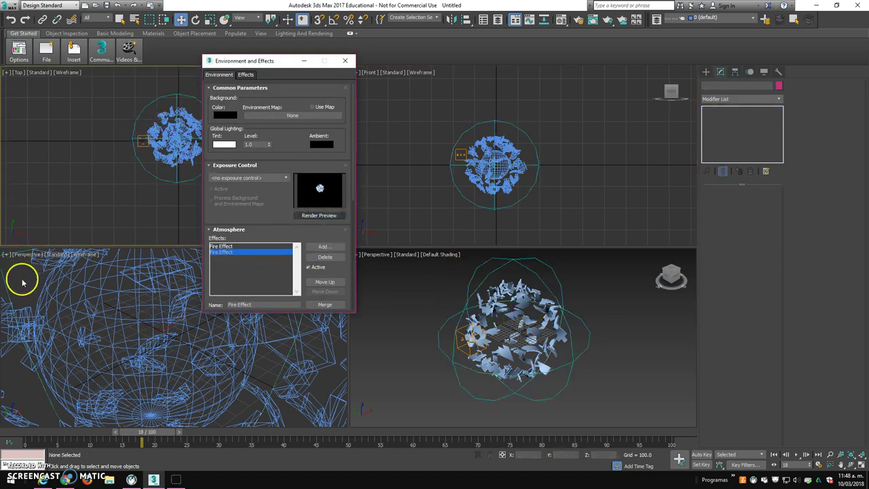
left_click(401, 151)
left_click(324, 216)
left_click(419, 293)
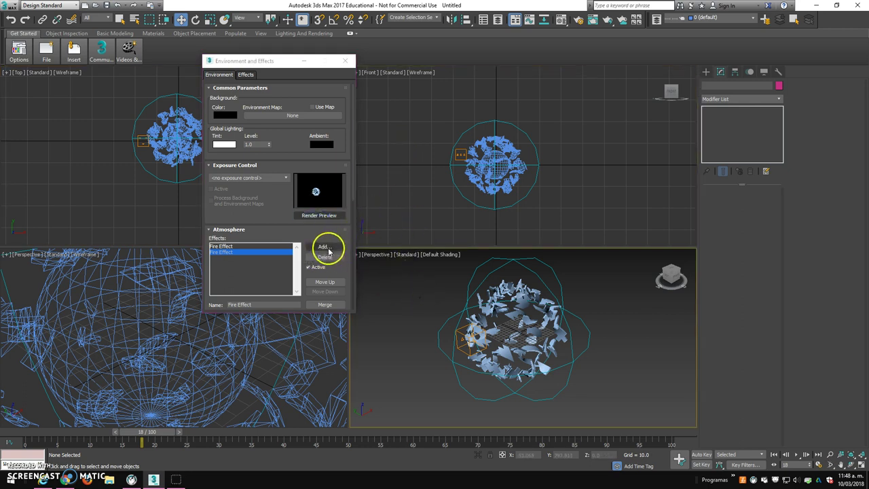
left_click(325, 246)
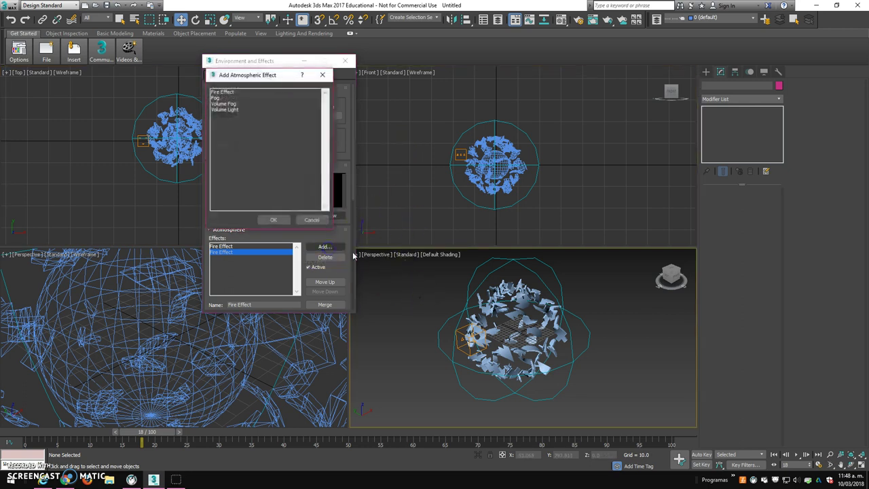
left_click(312, 219)
left_click(320, 215)
Change the wireframe perspective viewport to a Left view and re-render the fire preview
left_click(48, 265)
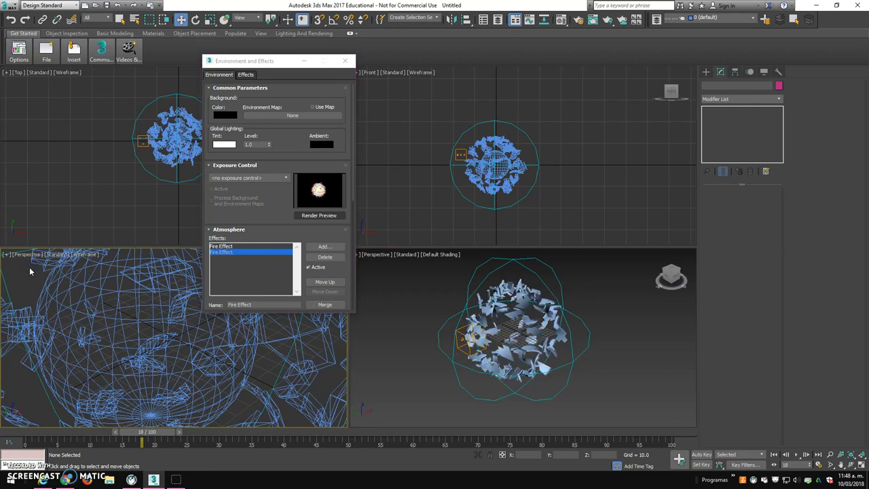
key("l")
left_click(77, 304)
left_click(313, 214)
left_click(446, 303)
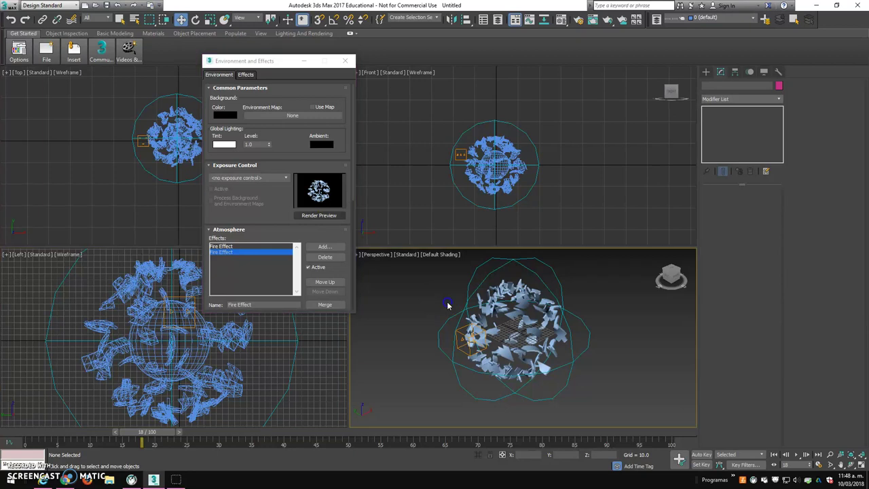
left_click(326, 216)
scroll(469, 289, "up", 5)
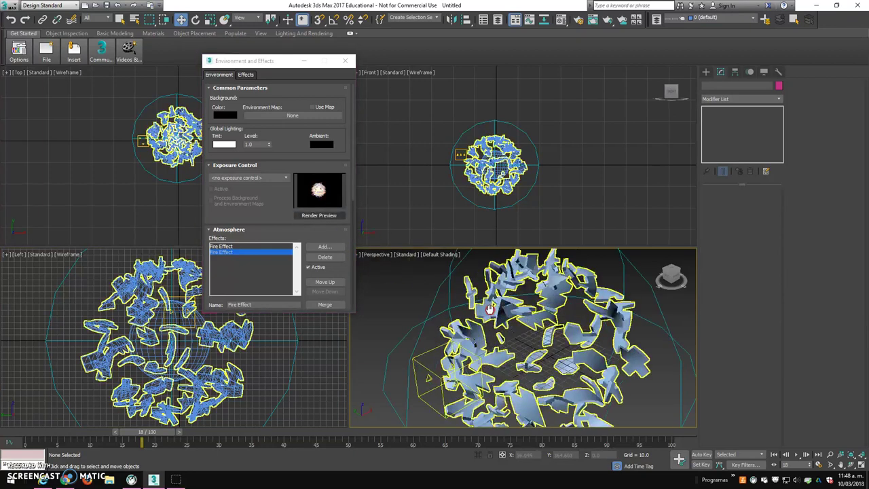
left_click(329, 217)
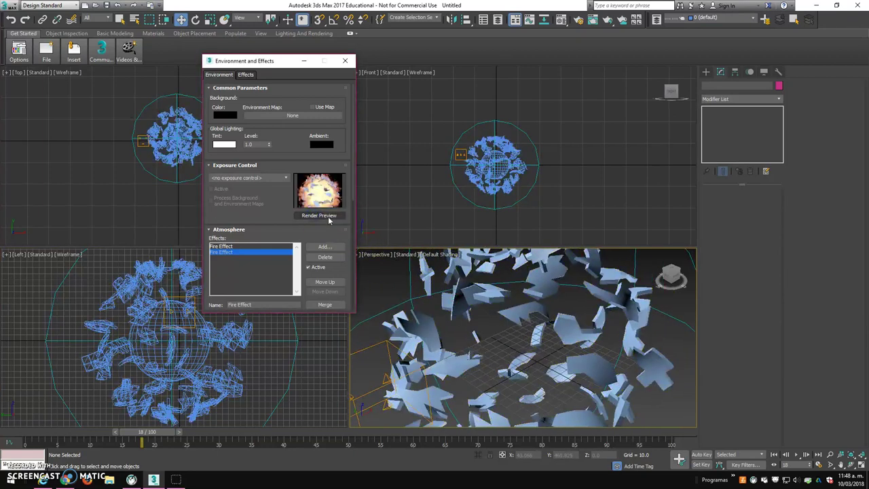
Render the Front and Perspective views to check the fire at flame size 5.0
left_click(414, 224)
key("shift+q")
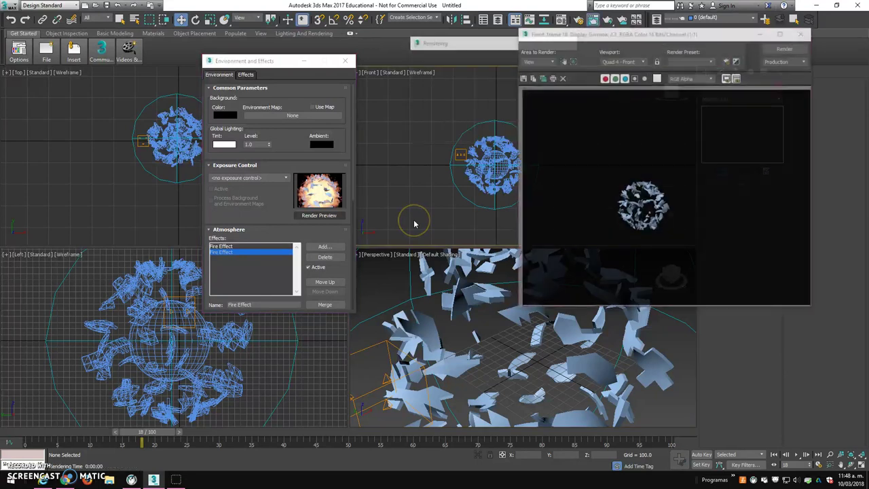
left_click(801, 33)
left_click(520, 292)
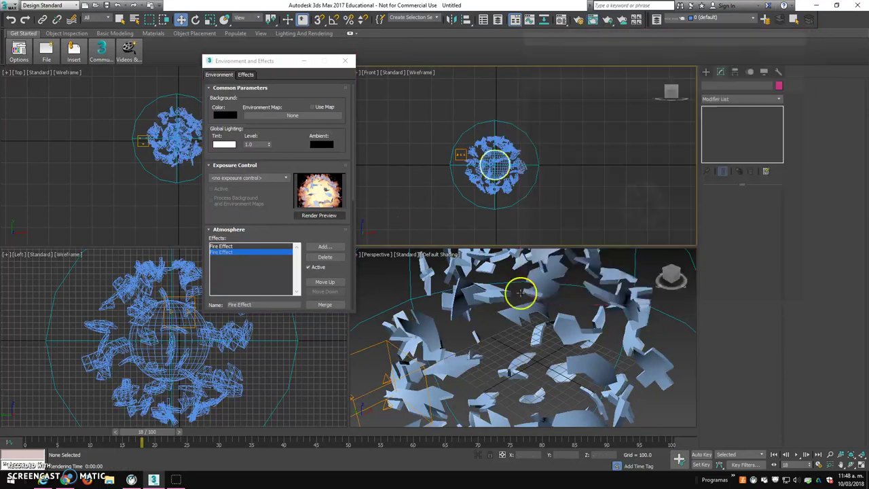
key("shift+q")
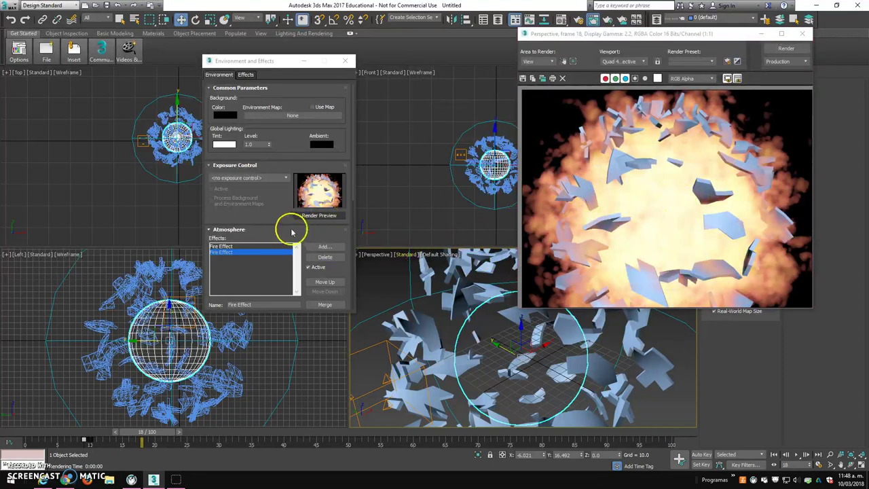
scroll(292, 224, "down", 5)
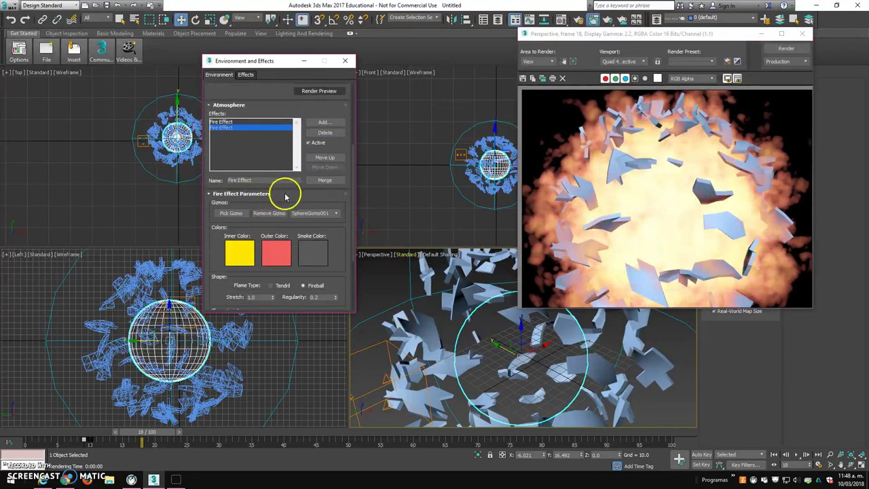
left_click_drag(345, 276, 342, 186)
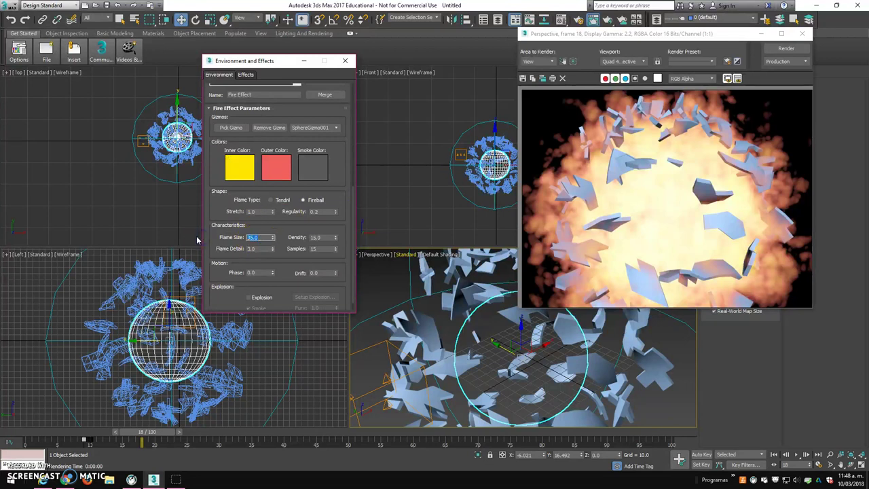
type("5")
left_click(786, 48)
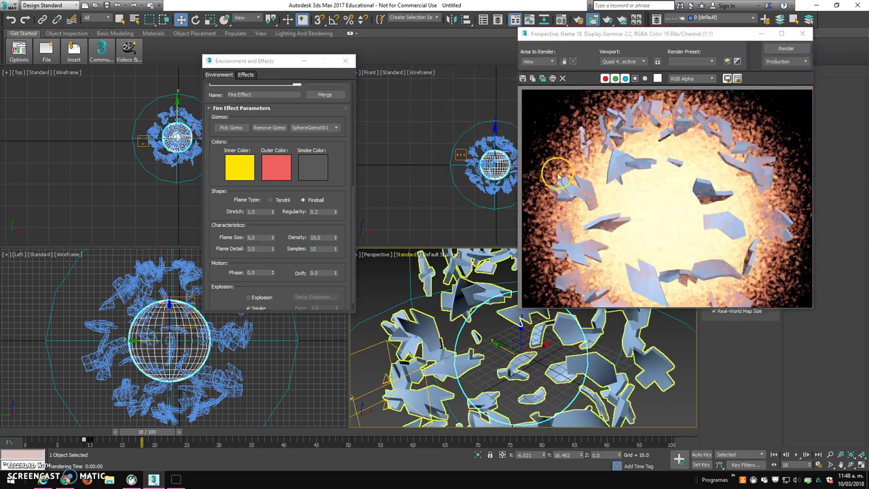
Set Flame Size to 10.0, re-render, then close the effects and rendered frame windows
double_click(267, 238)
type("10")
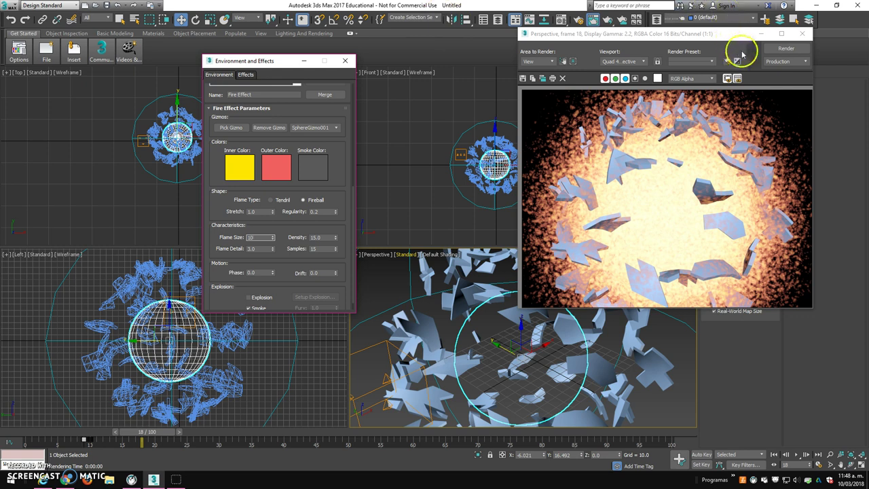
left_click(786, 48)
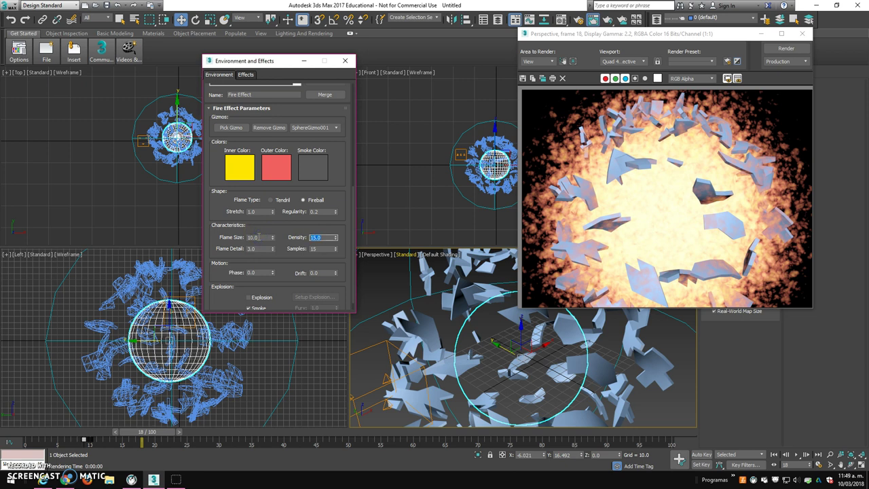
left_click(344, 60)
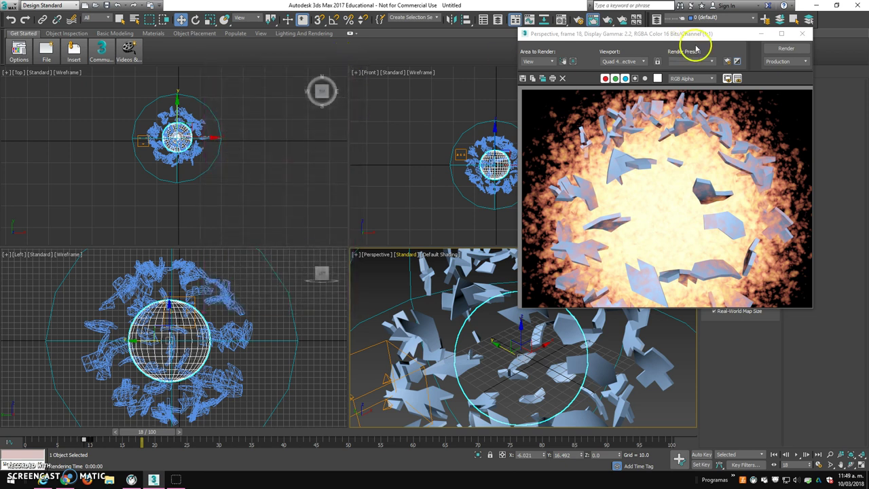
left_click(809, 32)
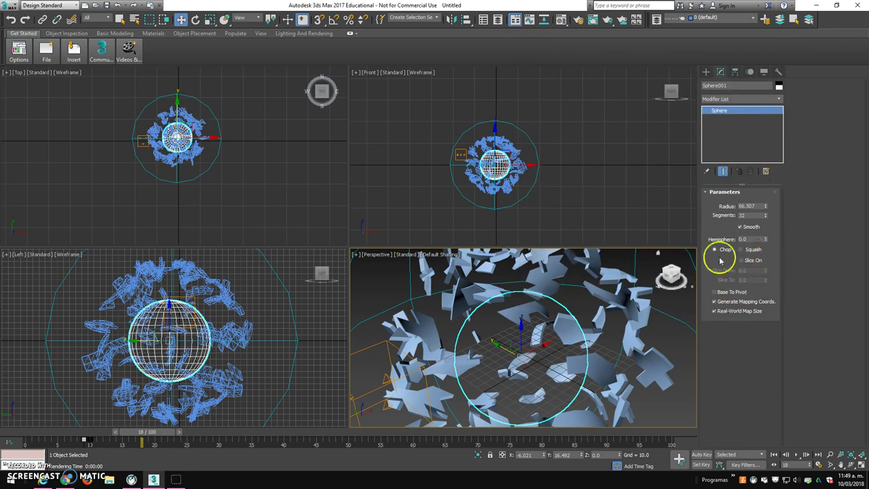
On SphereGizmo001's Fire Effect, enable Explosion with Smoke, exploding from frame 10 to 100
left_click(636, 270)
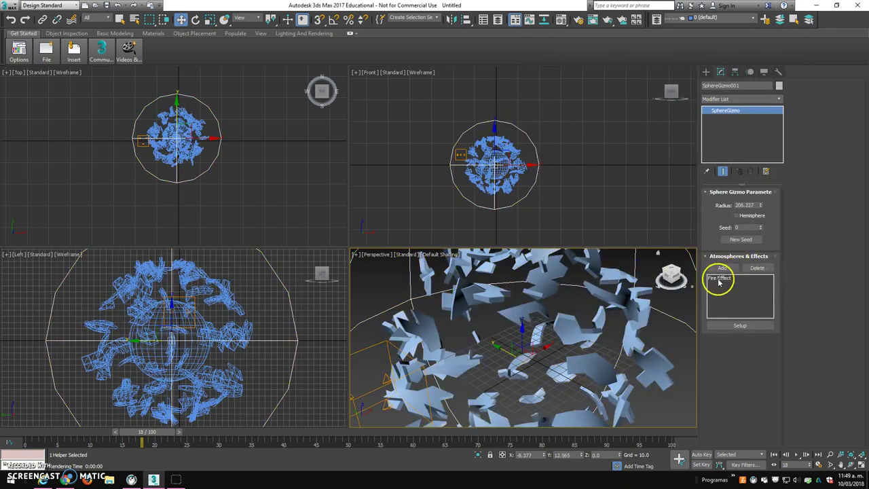
left_click(739, 325)
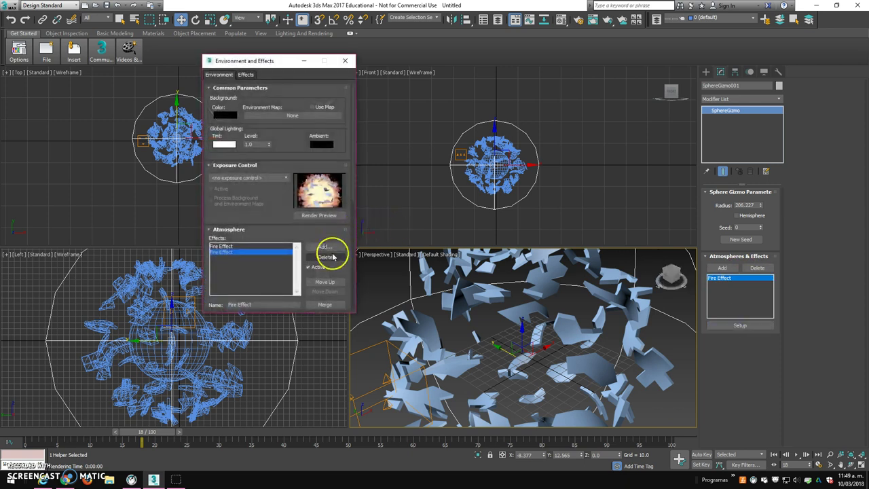
scroll(352, 195, "down", 5)
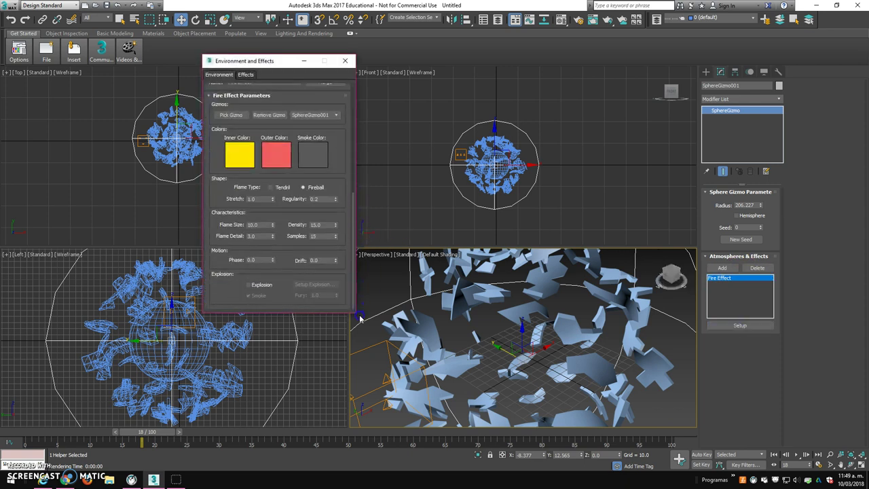
left_click(248, 286)
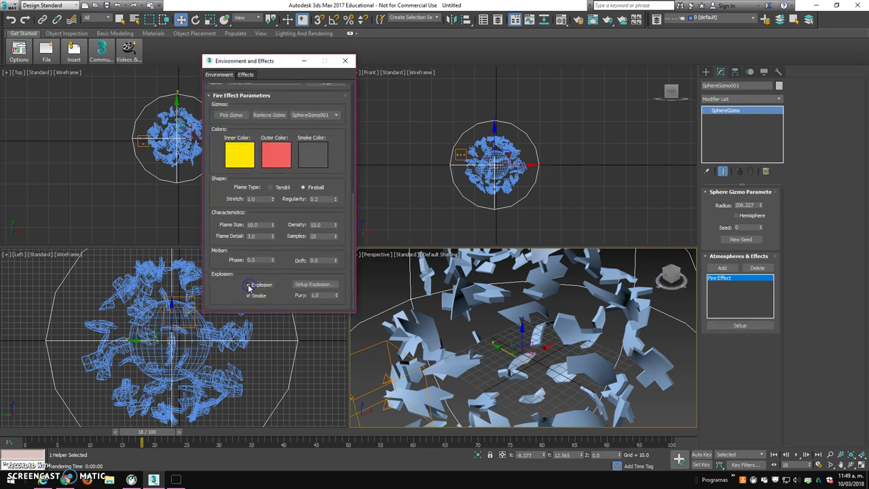
left_click(309, 283)
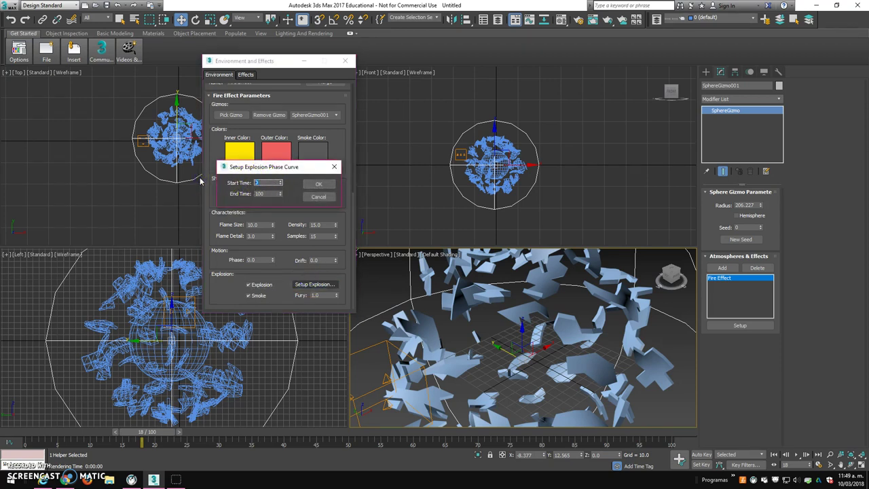
left_click(315, 184)
Test-render frame 8 and then frame 18 to check the blast
left_click_drag(131, 436, 90, 433)
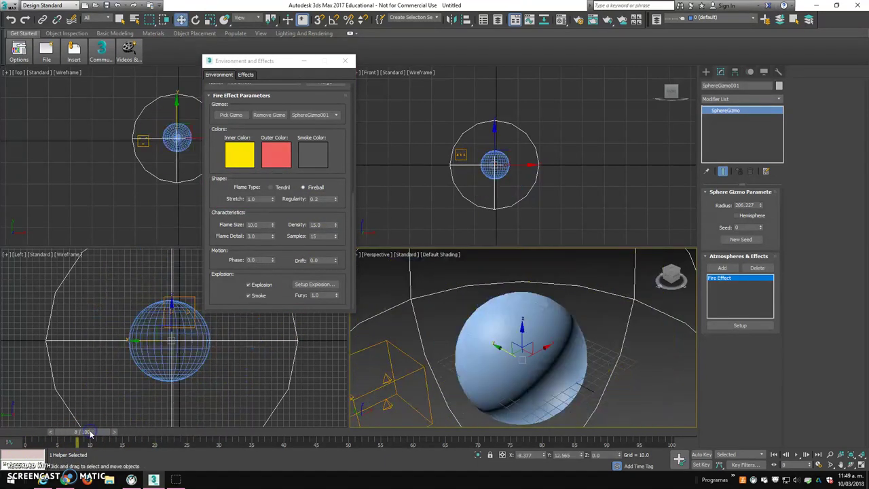
key("shift+q")
mouse_move(93, 432)
left_mouse_down()
mouse_move(219, 441)
mouse_move(651, 435)
left_mouse_up()
key("shift+q")
key("shift+q")
key("shift+q")
key("shift+q")
key("shift+q")
key("shift+q")
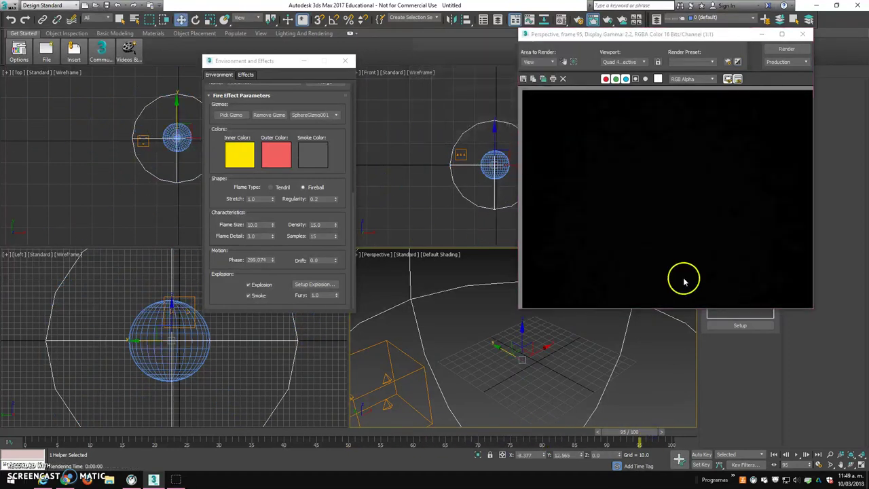
Close the rendered frame and Environment and Effects windows, then frame the gizmo in view
left_click(802, 33)
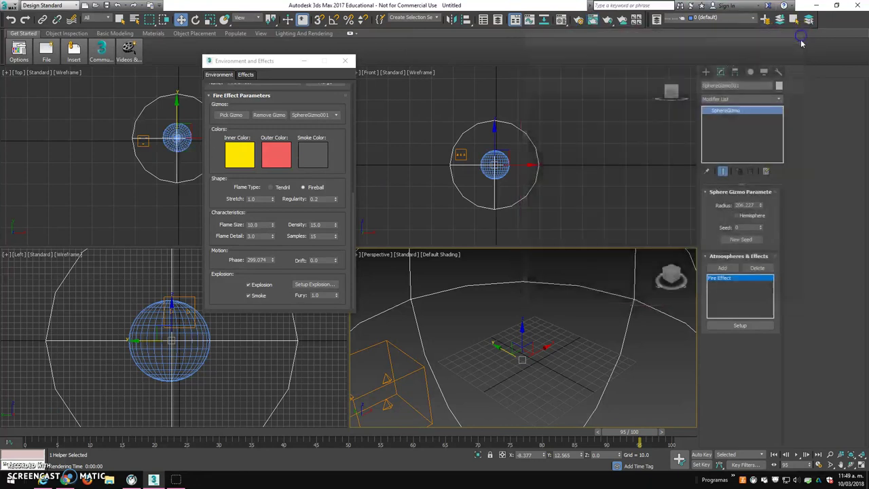
left_click_drag(275, 61, 301, 61)
left_click(370, 60)
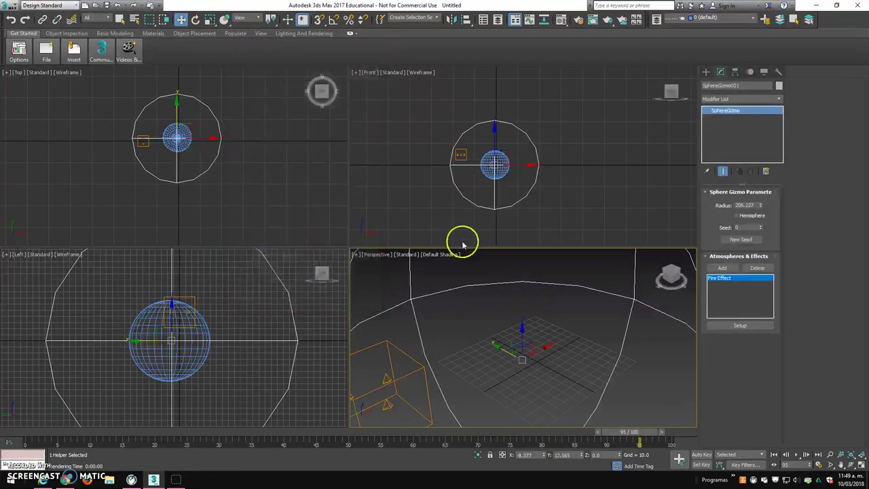
key("z")
scroll(503, 330, "up", 2)
scroll(499, 336, "down", 4)
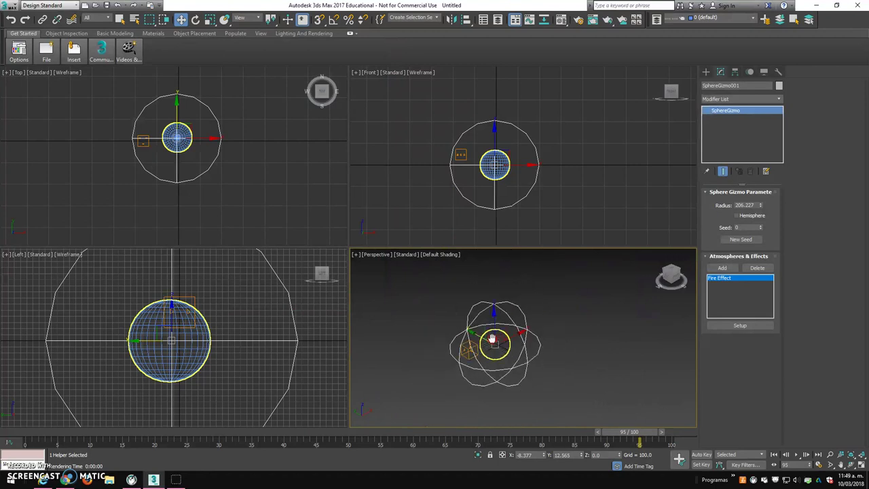
Create a large Standard Primitives Plane by dragging it out in the Front view
left_click(706, 72)
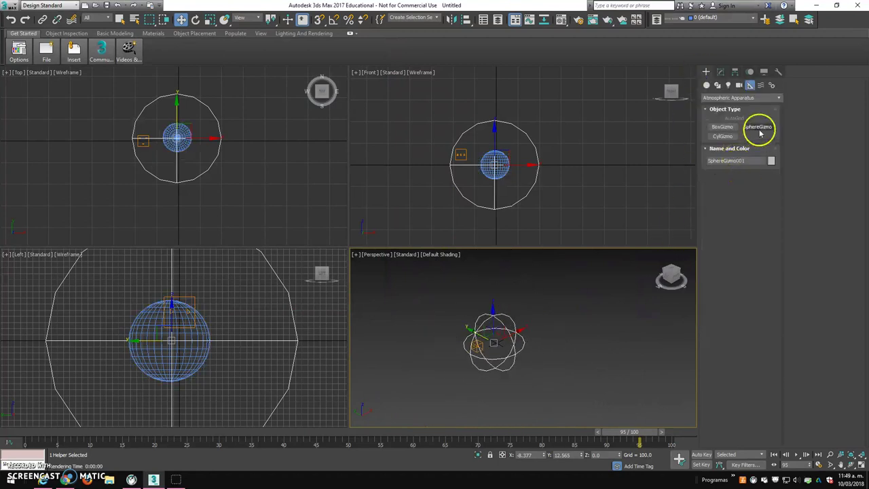
left_click(705, 85)
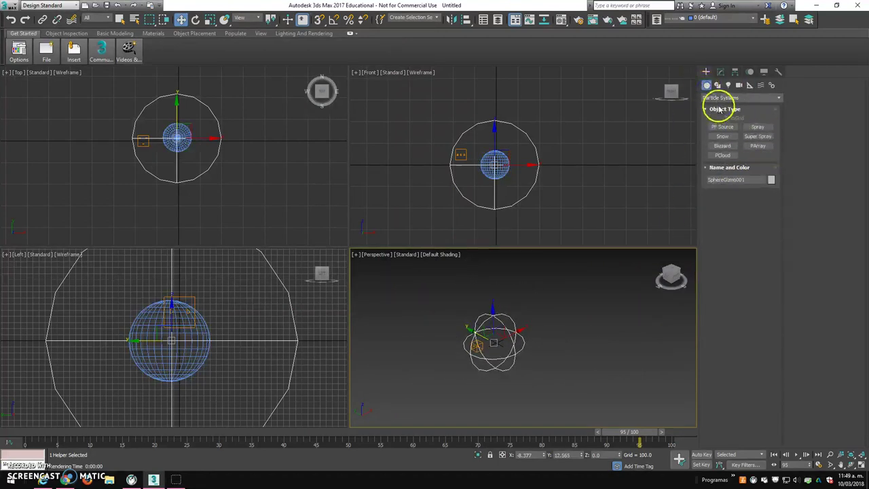
left_click(723, 98)
left_click(716, 107)
left_click(757, 164)
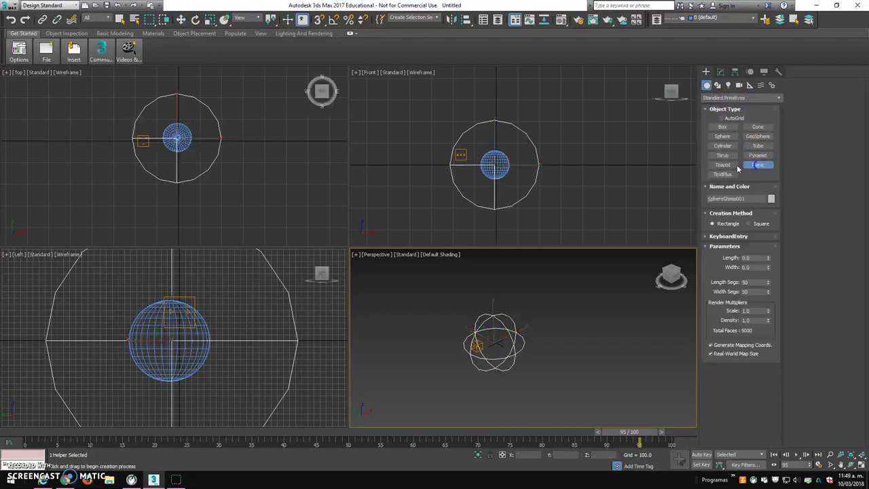
scroll(450, 169, "down", 5)
left_click_drag(389, 98, 663, 261)
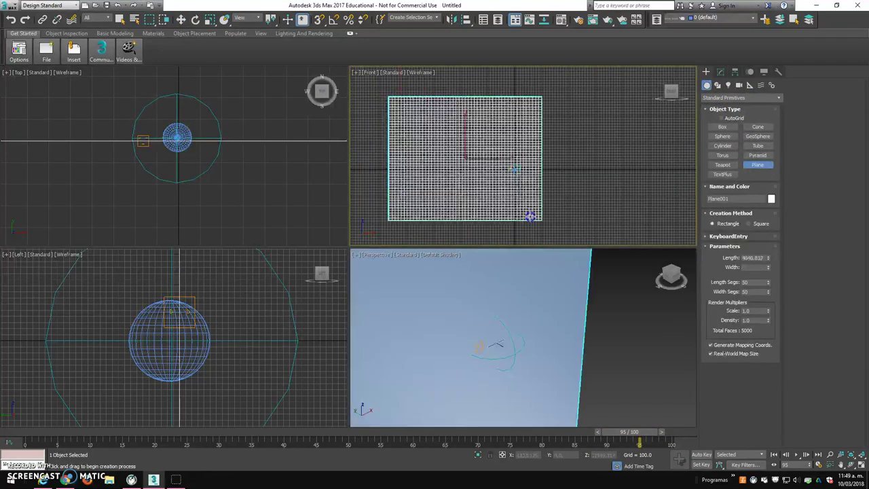
right_click(202, 123)
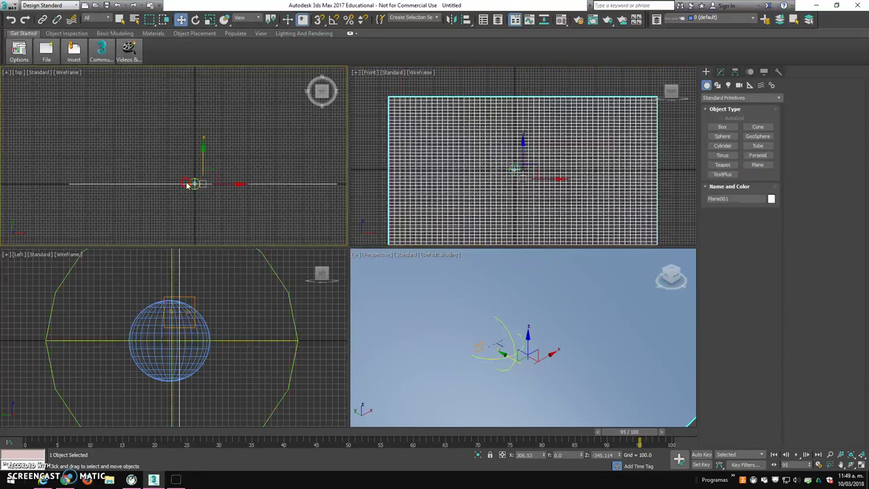
Set the plane's Length Segs and Width Segs to 1
left_click(719, 71)
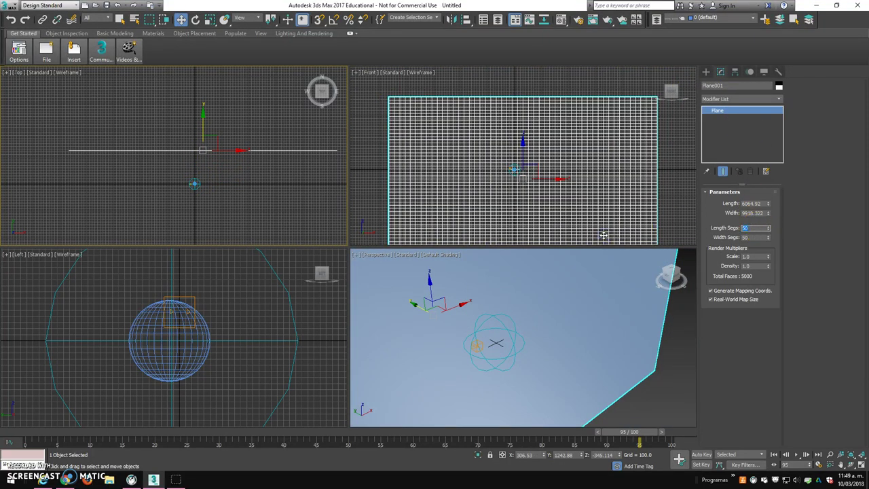
key("Tab")
type("1")
key("Return")
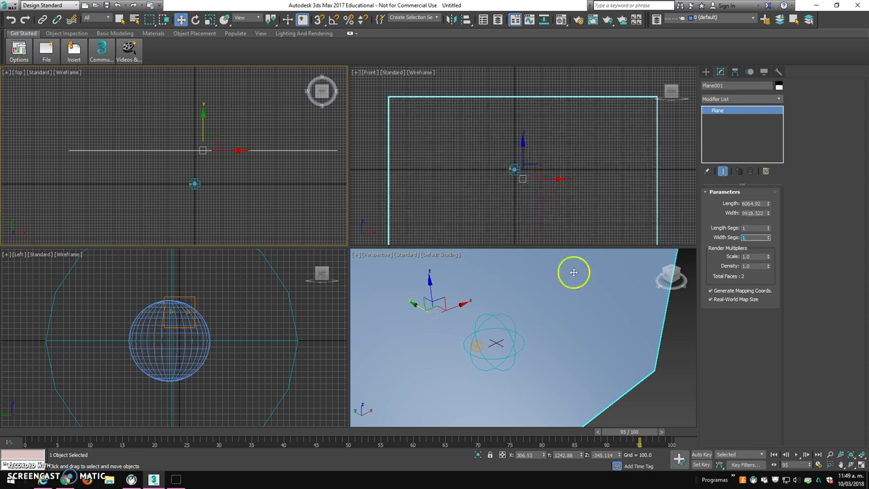
scroll(543, 291, "down", 5)
scroll(542, 295, "up", 3)
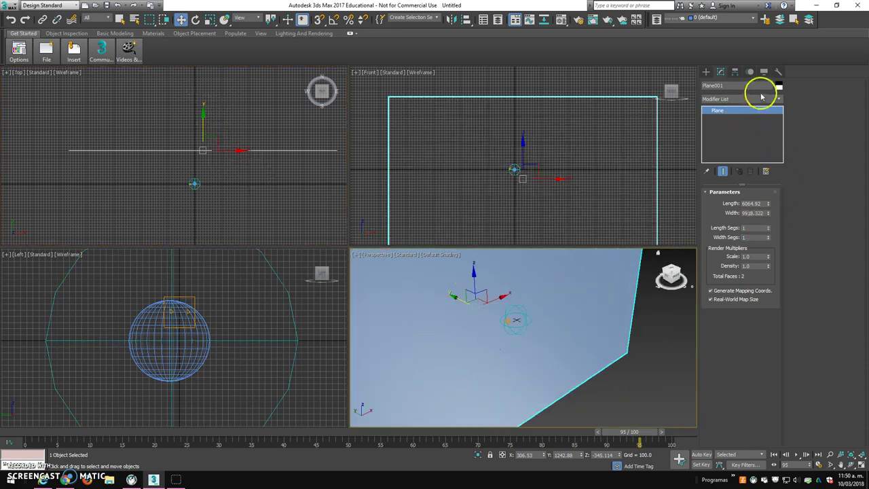
Make the backdrop plane's object colour pink
left_click(780, 89)
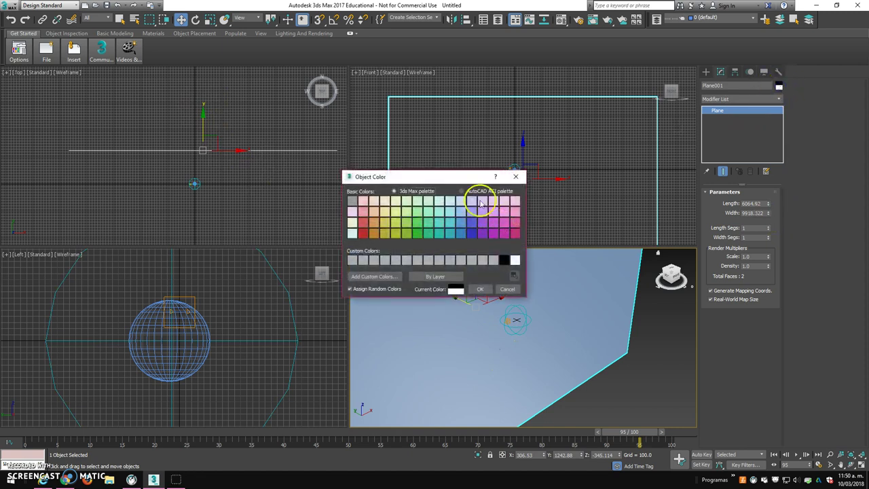
left_click(481, 290)
mouse_move(601, 314)
middle_mouse_down()
mouse_move(476, 341)
mouse_move(452, 345)
mouse_move(567, 314)
mouse_move(436, 339)
mouse_move(548, 304)
mouse_move(604, 316)
mouse_move(494, 348)
mouse_move(514, 353)
middle_mouse_up()
Rewind the animation to frame 4 and centre the Perspective view on the sphere
left_click_drag(411, 431, 51, 430)
key("w")
mouse_move(407, 326)
middle_mouse_down()
mouse_move(449, 329)
mouse_move(401, 341)
mouse_move(409, 305)
middle_mouse_up()
scroll(409, 305, "down", 2)
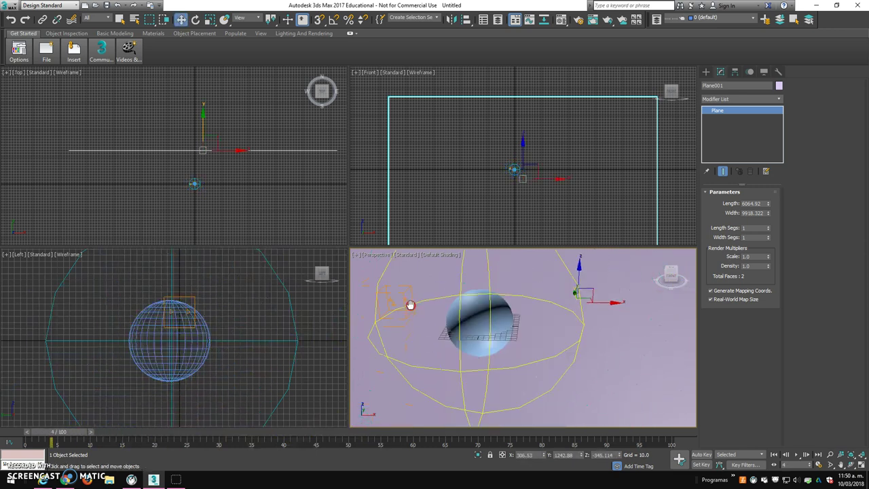
scroll(410, 305, "down", 3)
middle_click_drag(455, 346, 465, 347)
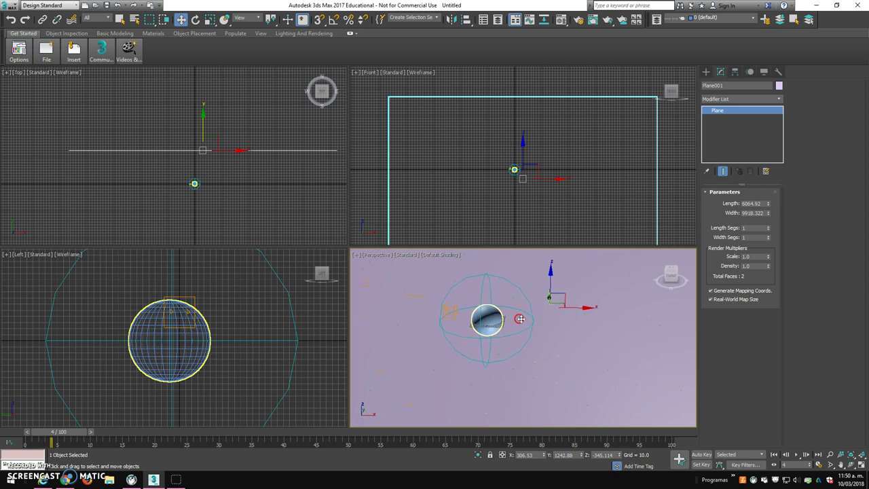
Select Sphere001 and advance to frame 20 to see the shards burst
left_click(494, 314)
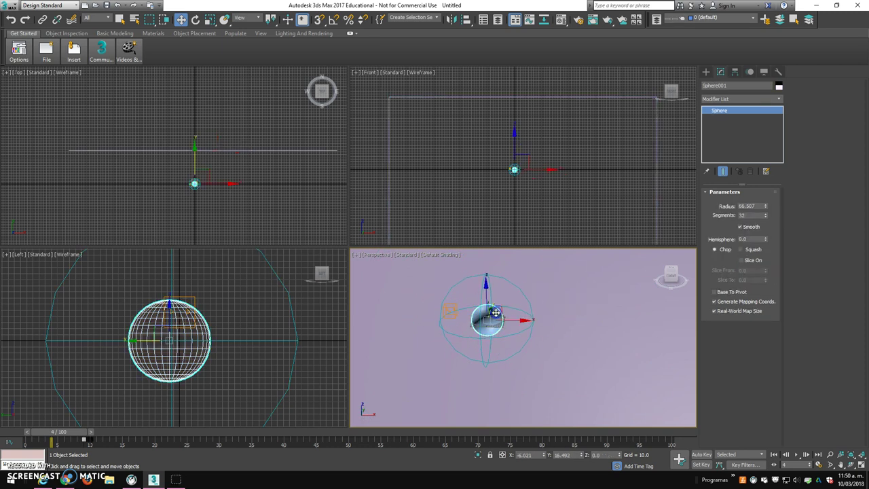
left_click(90, 433)
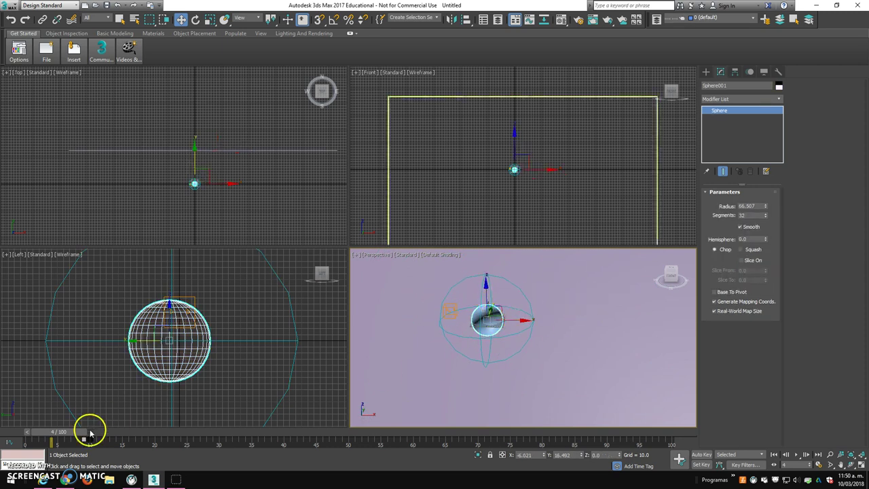
mouse_move(56, 435)
left_mouse_down()
mouse_move(71, 443)
mouse_move(155, 441)
left_mouse_up()
key("w")
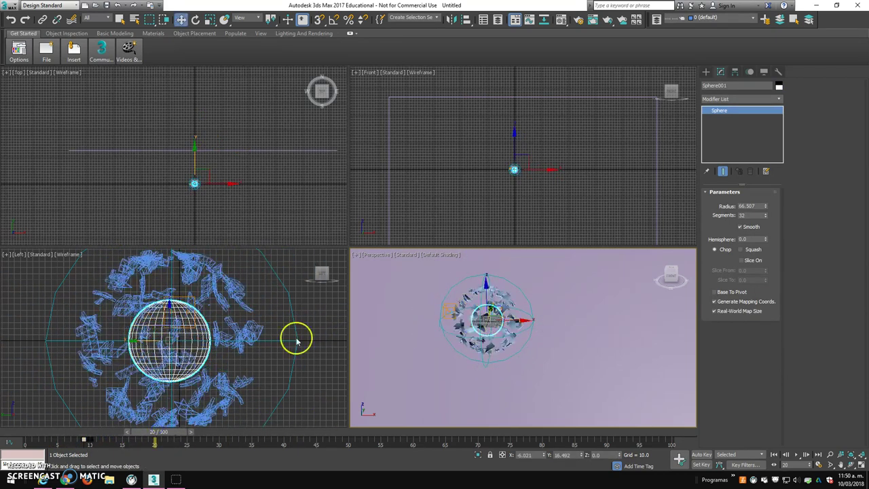
scroll(428, 351, "up", 3)
scroll(410, 382, "down", 4)
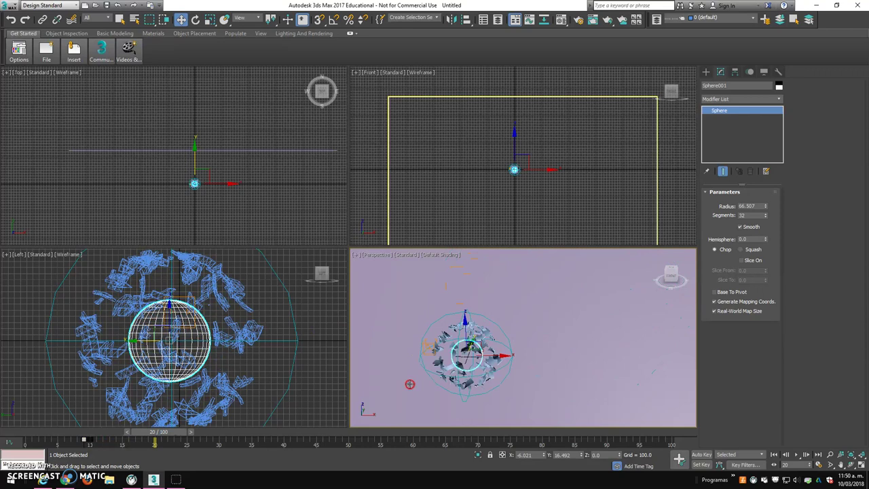